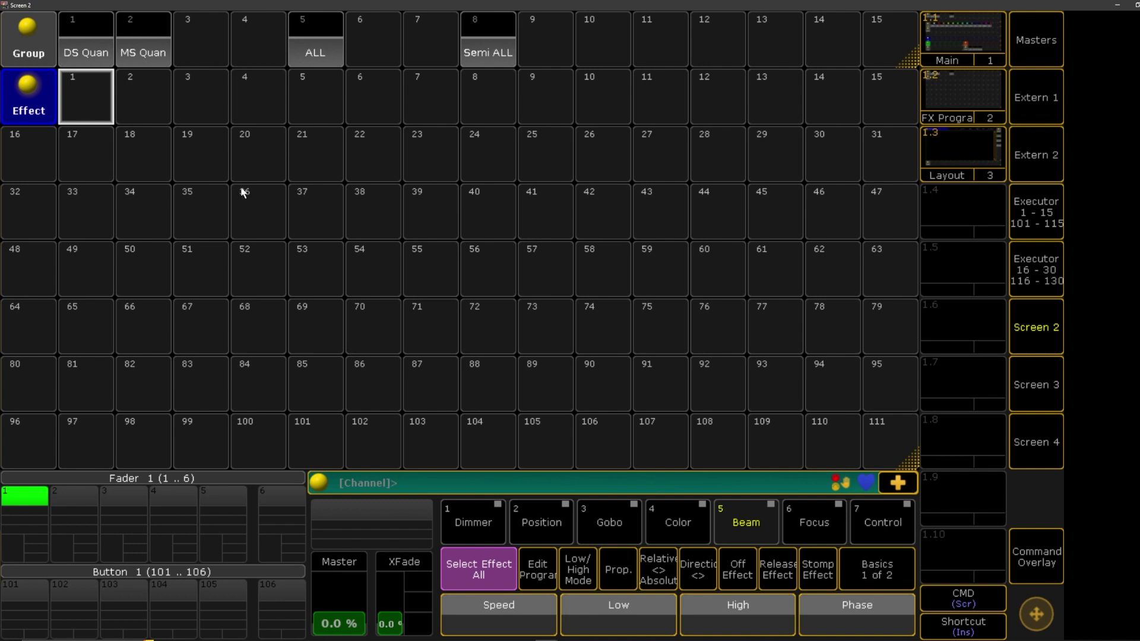
Step: Call up the ALL group and show its Beam feature with Shutter at 13.4
left_click(319, 54)
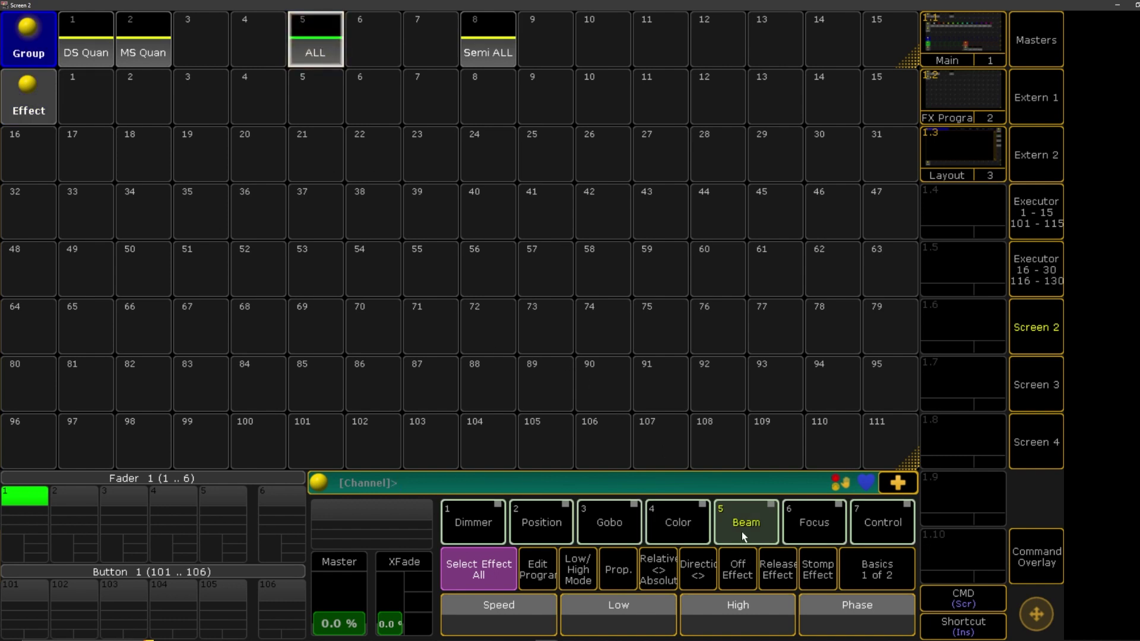
left_click(744, 557)
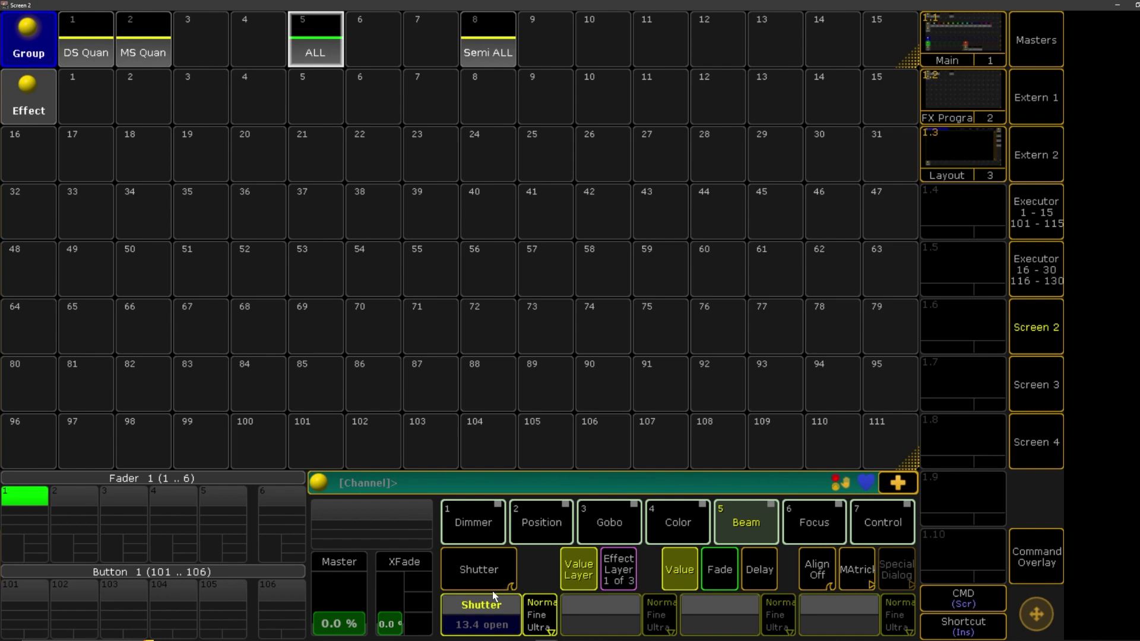
Step: Clear the programmer, open a Screen 3 window and shrink Screen 2 to the right
left_click(1052, 579)
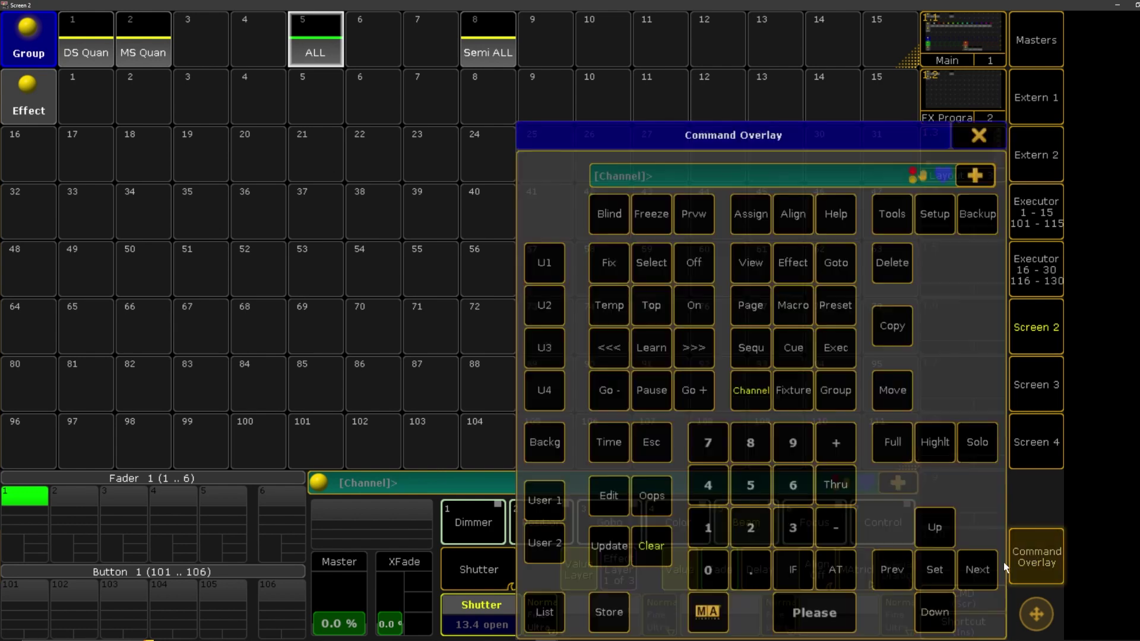
left_click(648, 542)
left_click(978, 138)
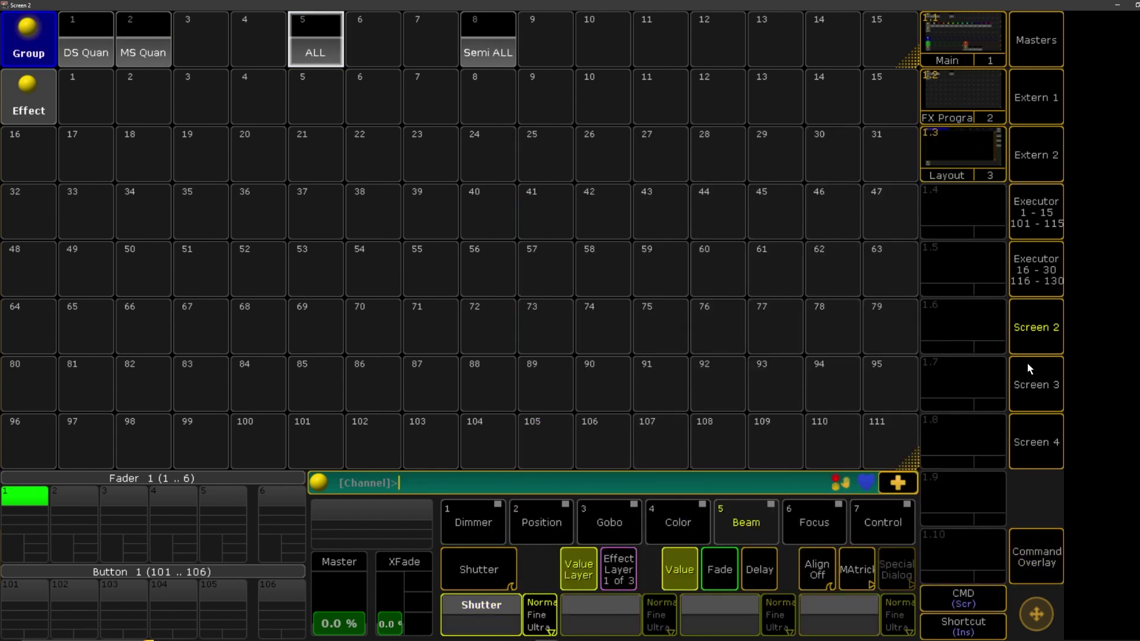
left_click(1031, 385)
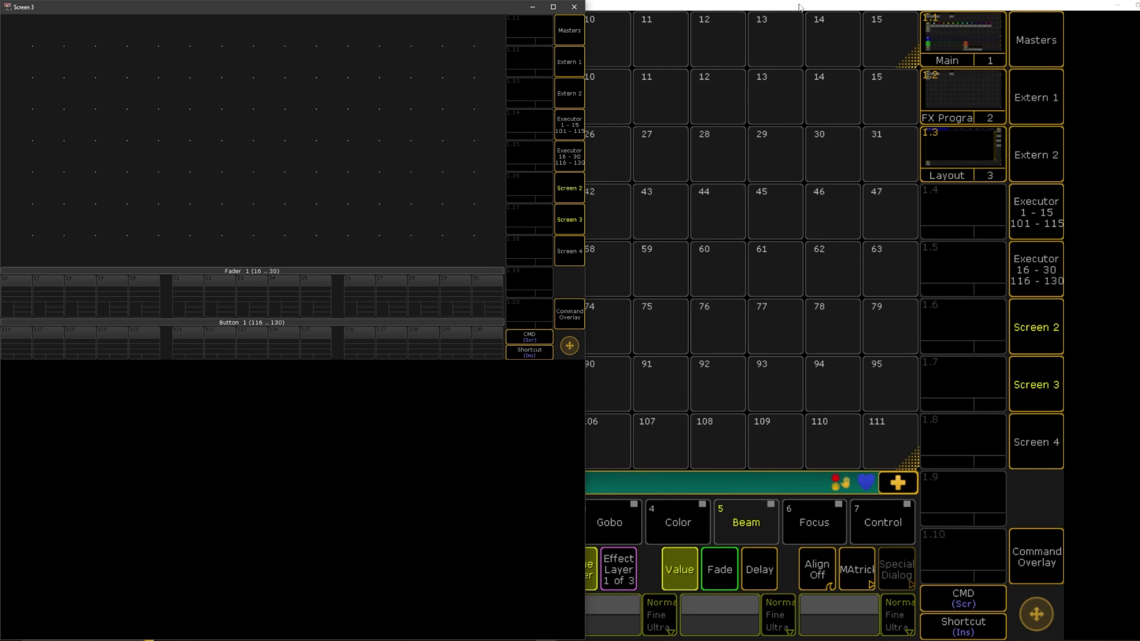
left_click_drag(800, 7, 1139, 151)
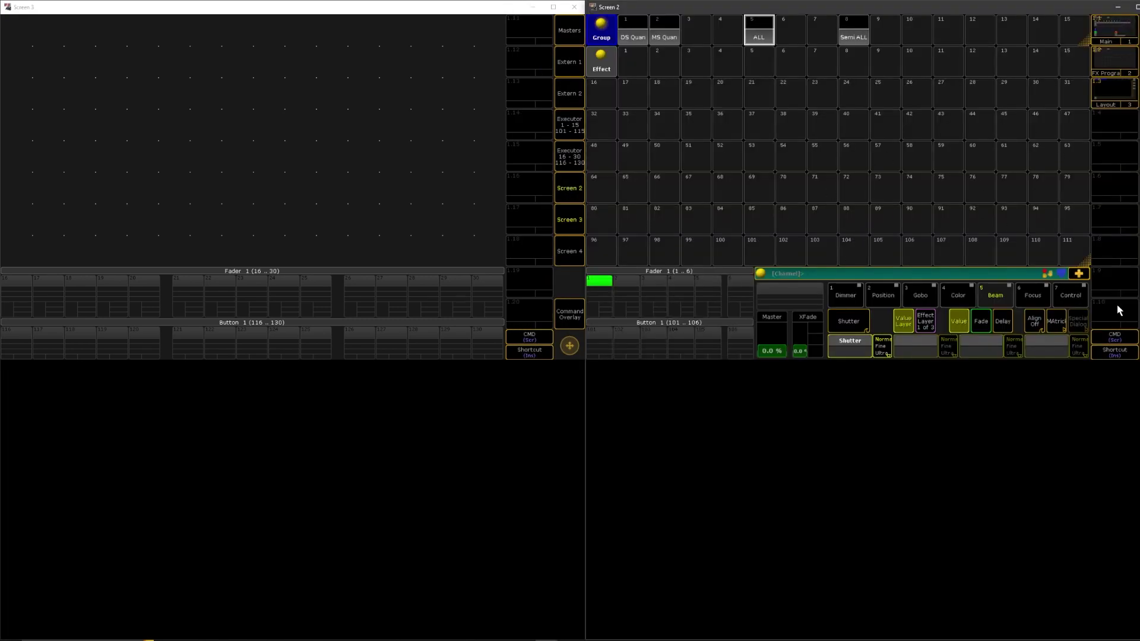
Step: Copy ViewButton 1.3 to 1.11 so Screen 3 shows the Stage 1 layout
left_click(1114, 337)
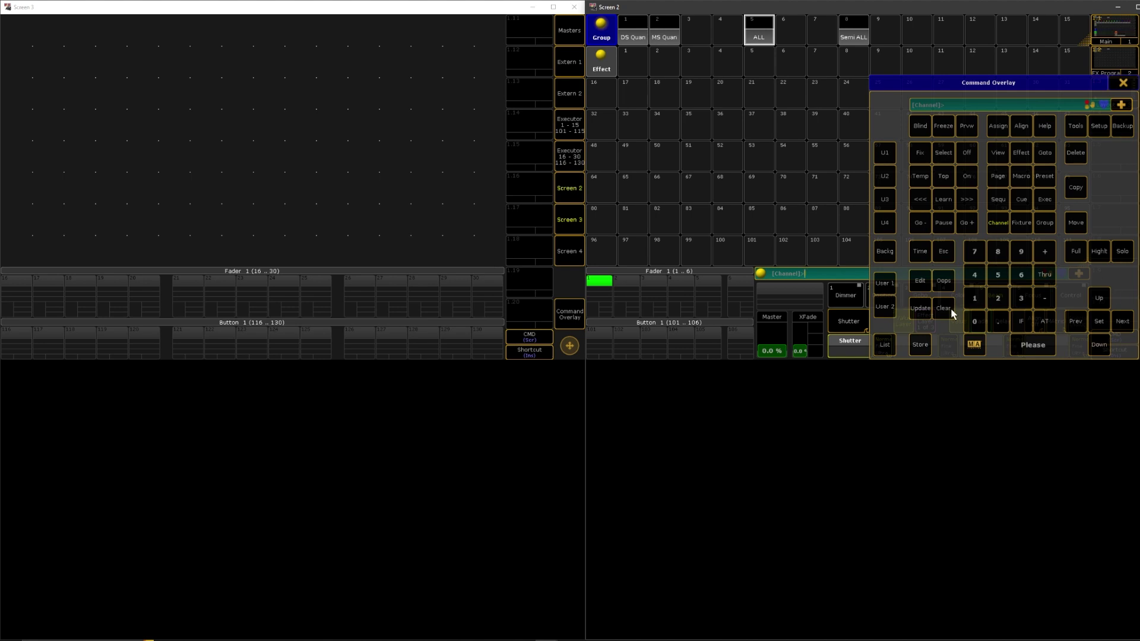
left_click(1076, 188)
left_click(1123, 82)
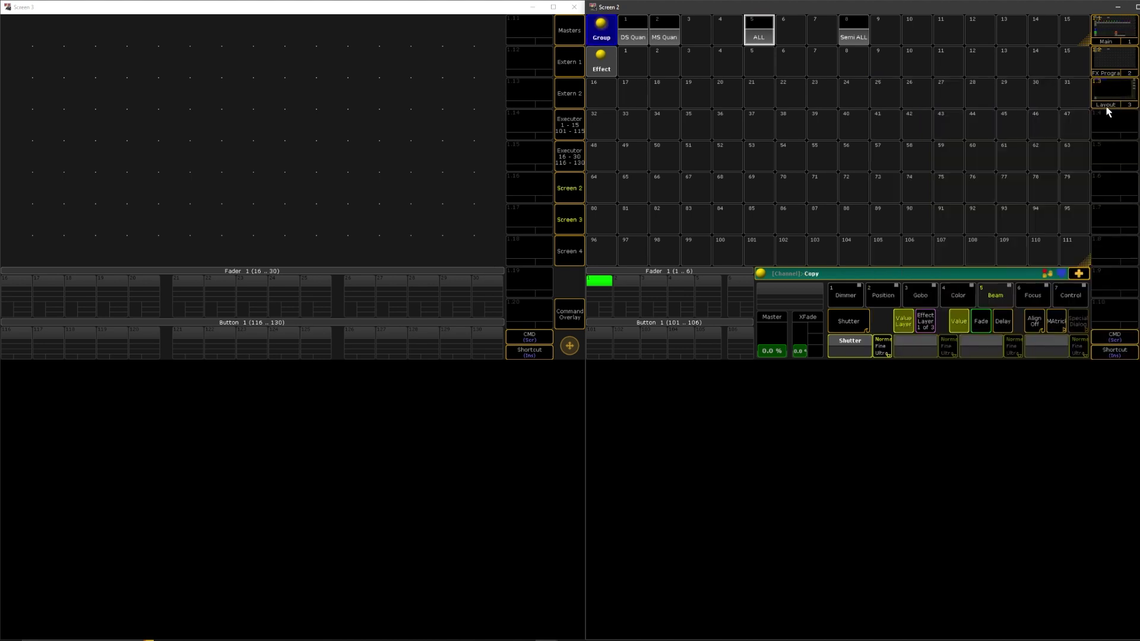
left_click(1111, 98)
left_click(521, 23)
left_click(522, 25)
left_click(522, 25)
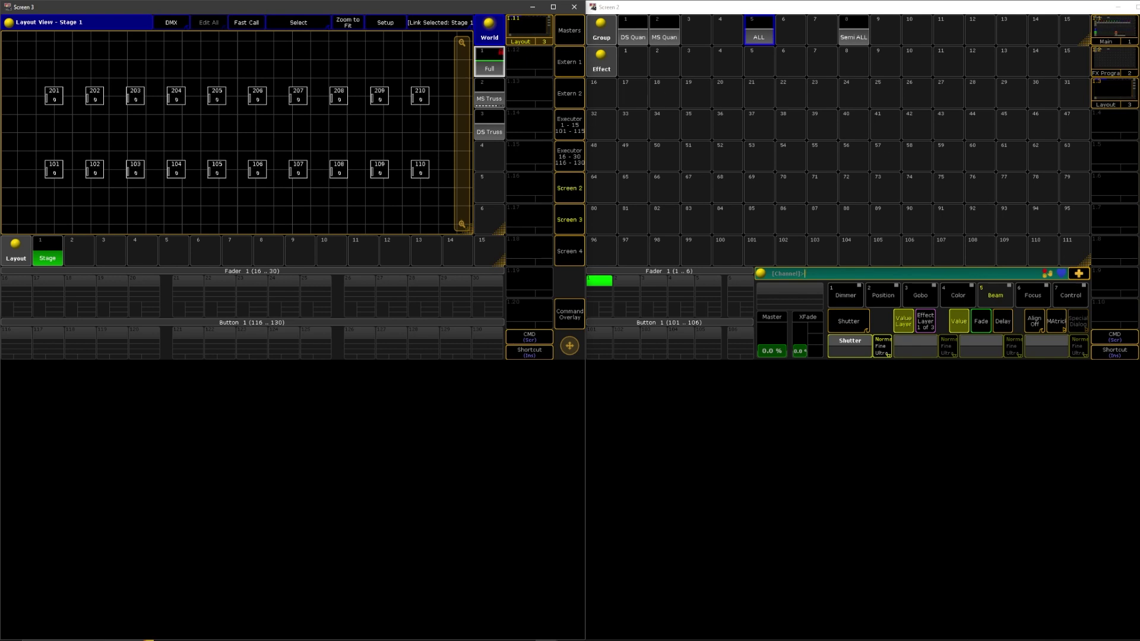
Step: Edit empty pool slot 1 to create Effect 1 and add a Dimmer line (Sin, 60 BPM)
left_click(1079, 277)
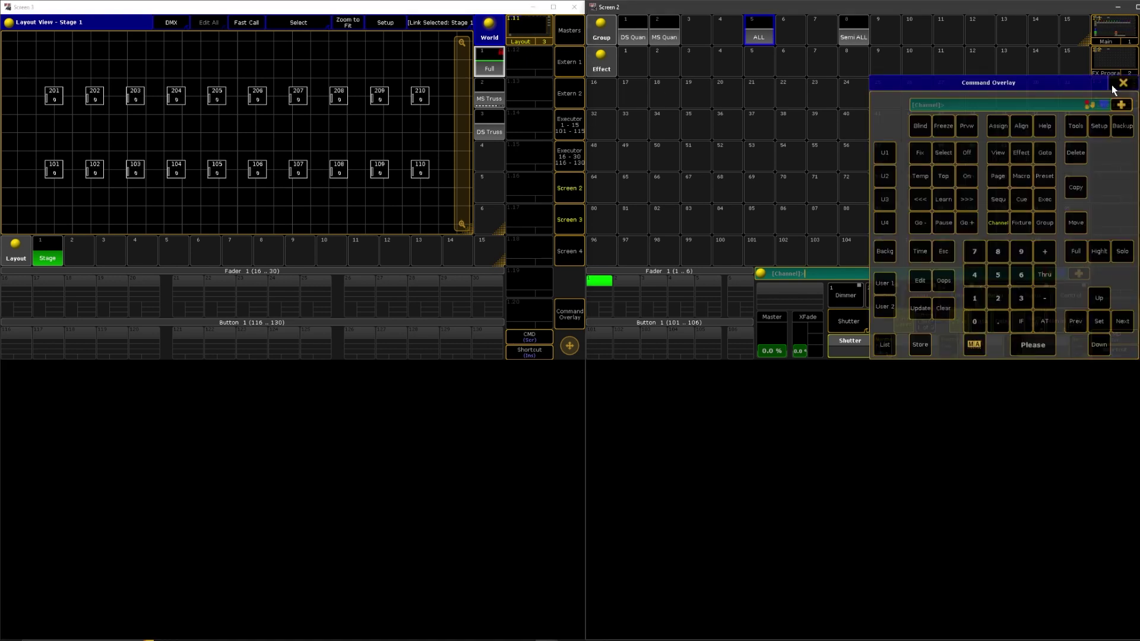
left_click(1123, 83)
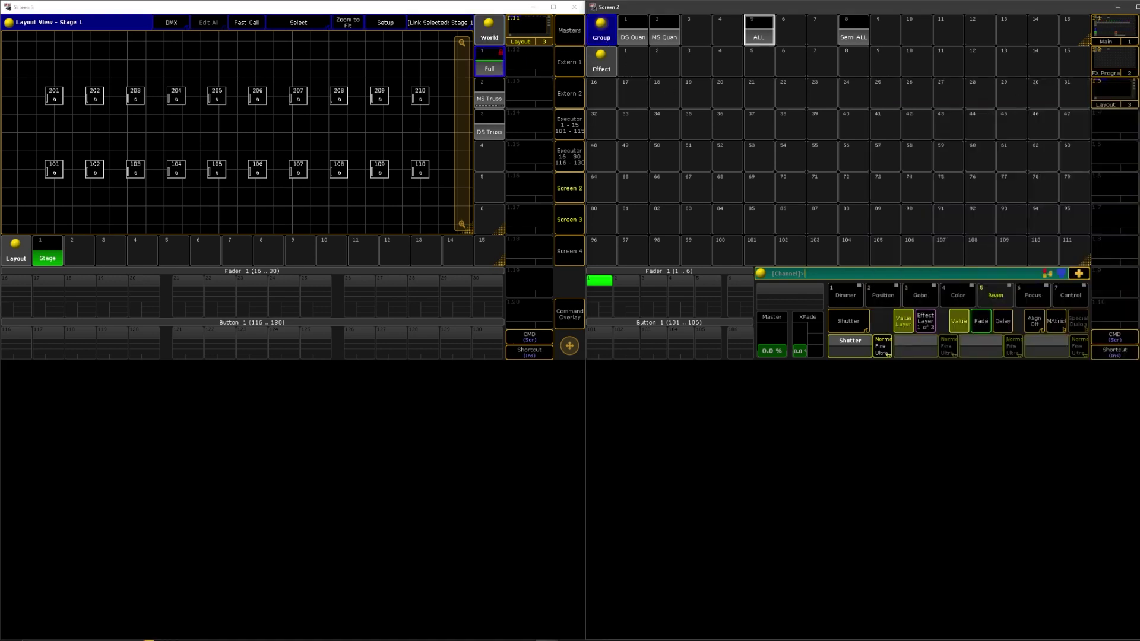
left_click(772, 274)
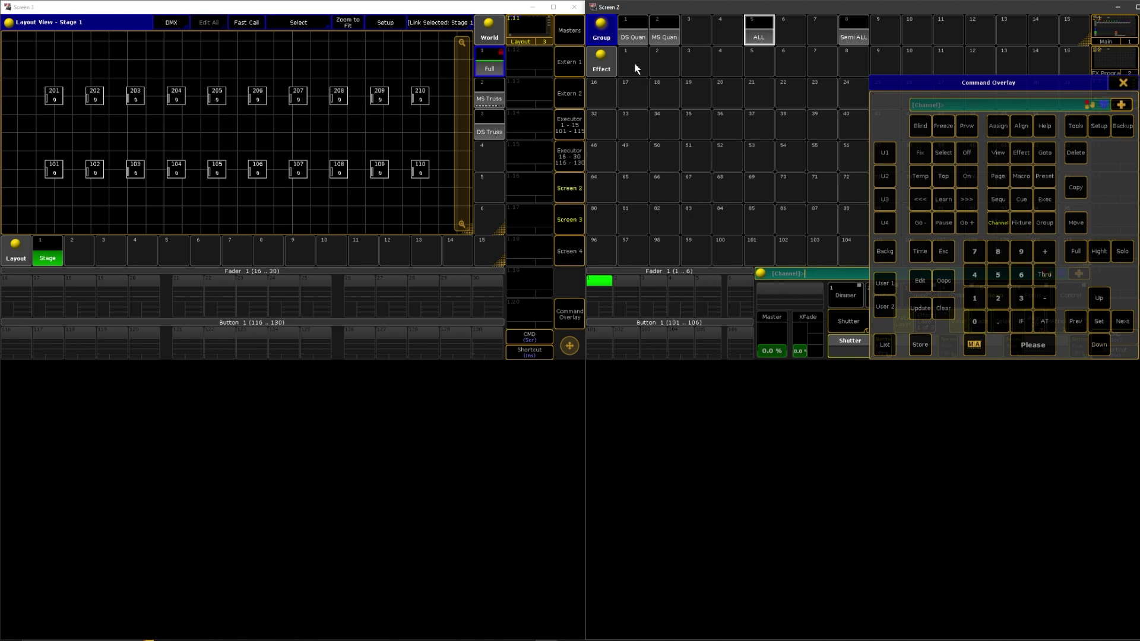
left_click(1123, 83)
left_click(639, 62)
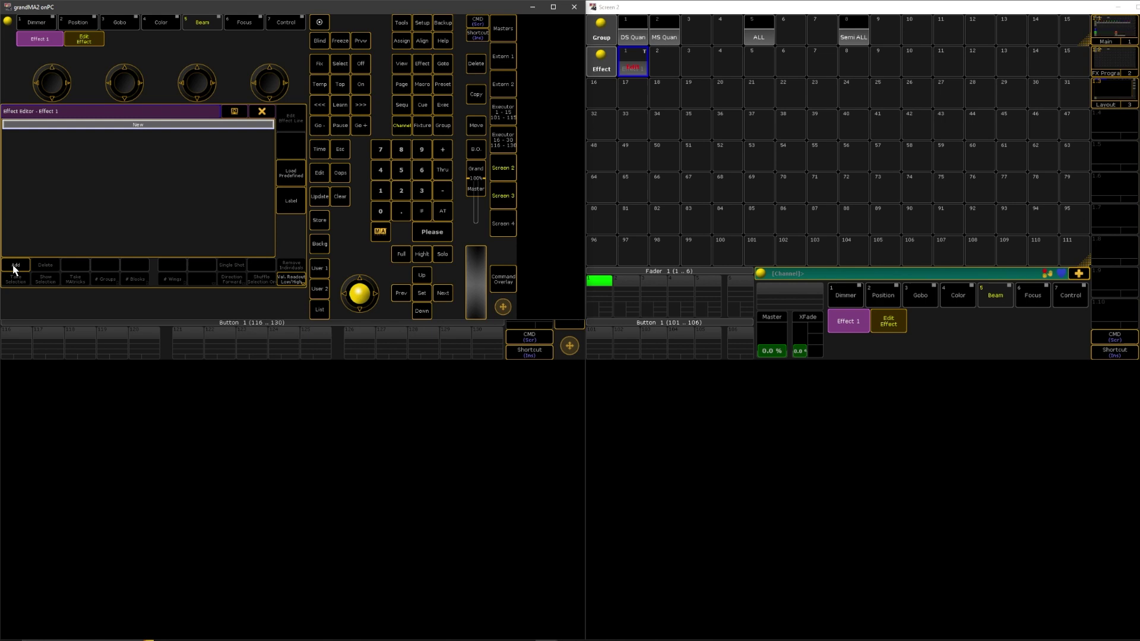
left_click(15, 266)
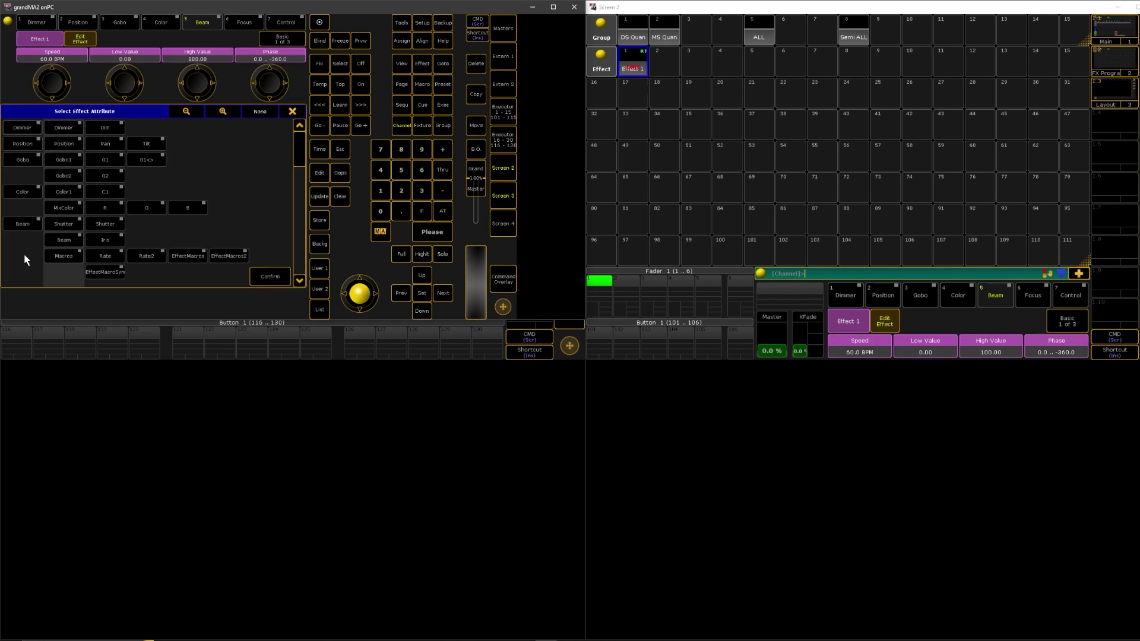
left_click(23, 127)
left_click(280, 278)
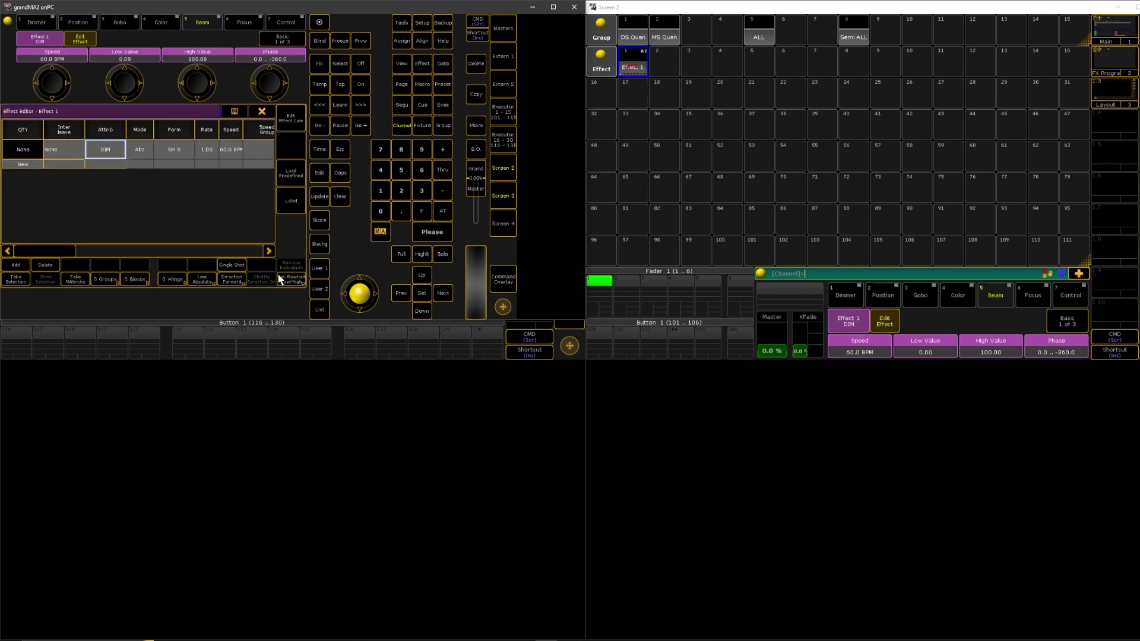
Step: Set Effect 1's Dimmer line to Pwm 4 form, rate 8 (480 BPM) and Groups 1
left_click(165, 150)
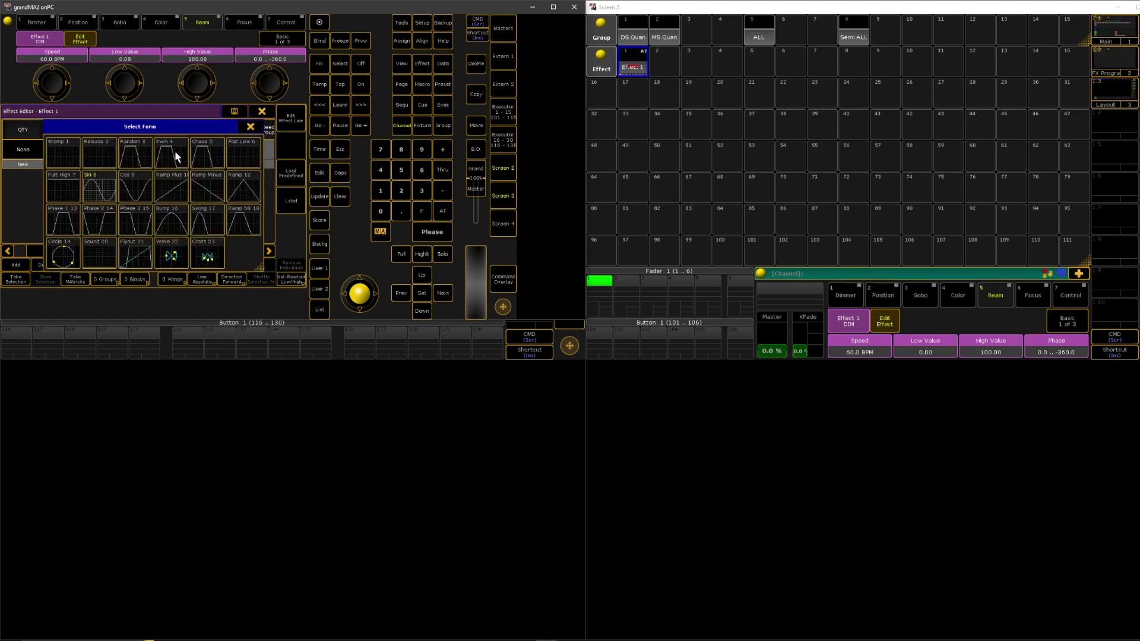
left_click(162, 152)
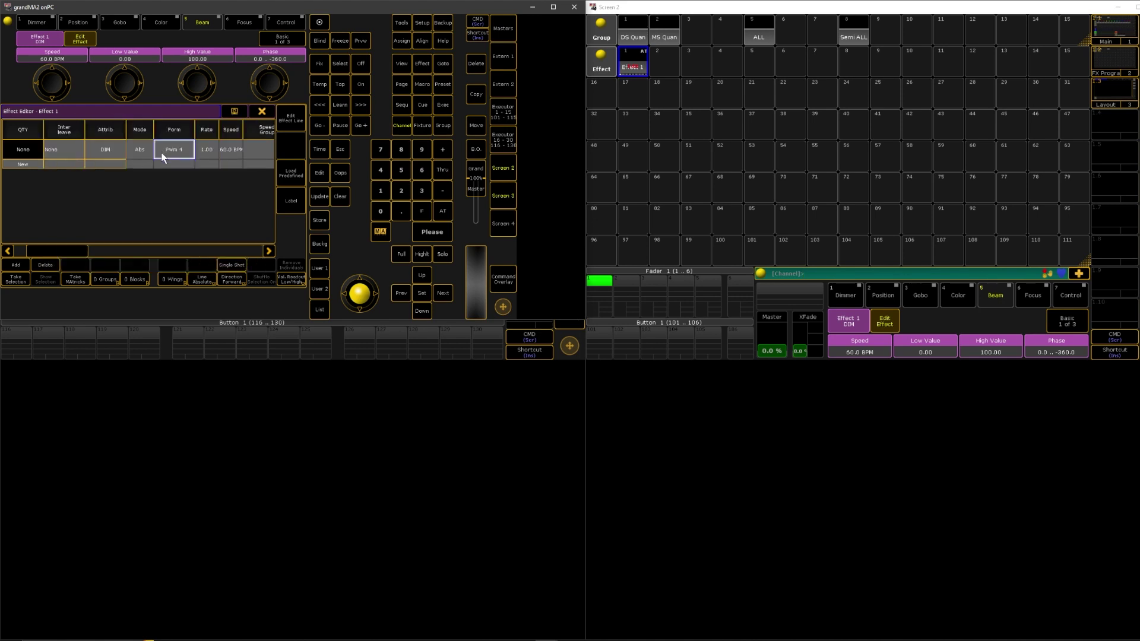
left_click(202, 149)
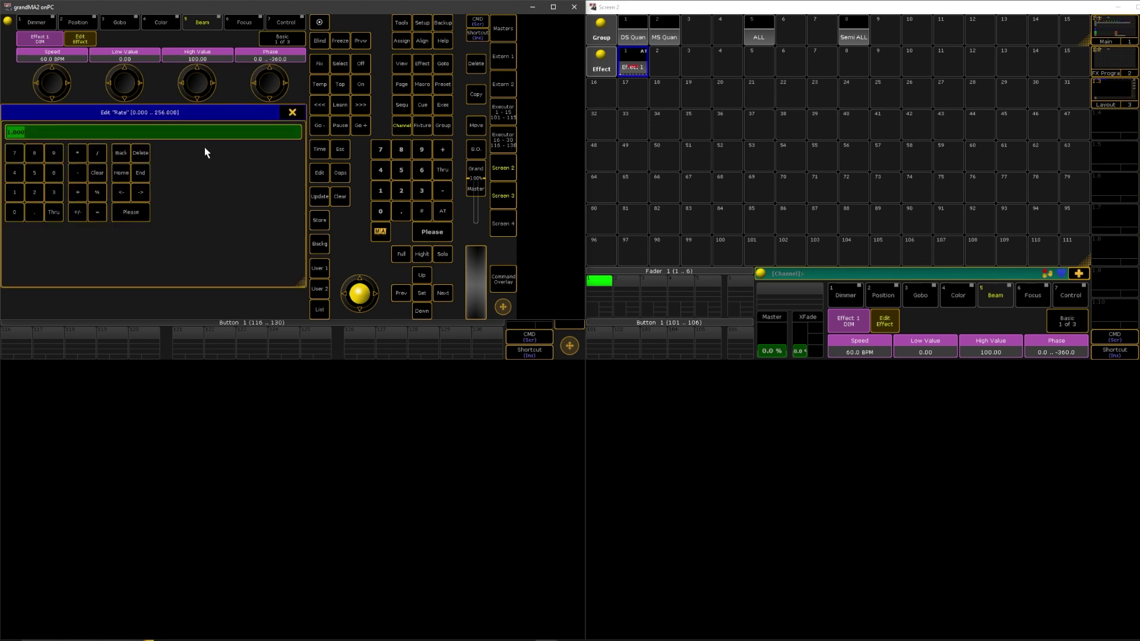
type("8")
key("Return")
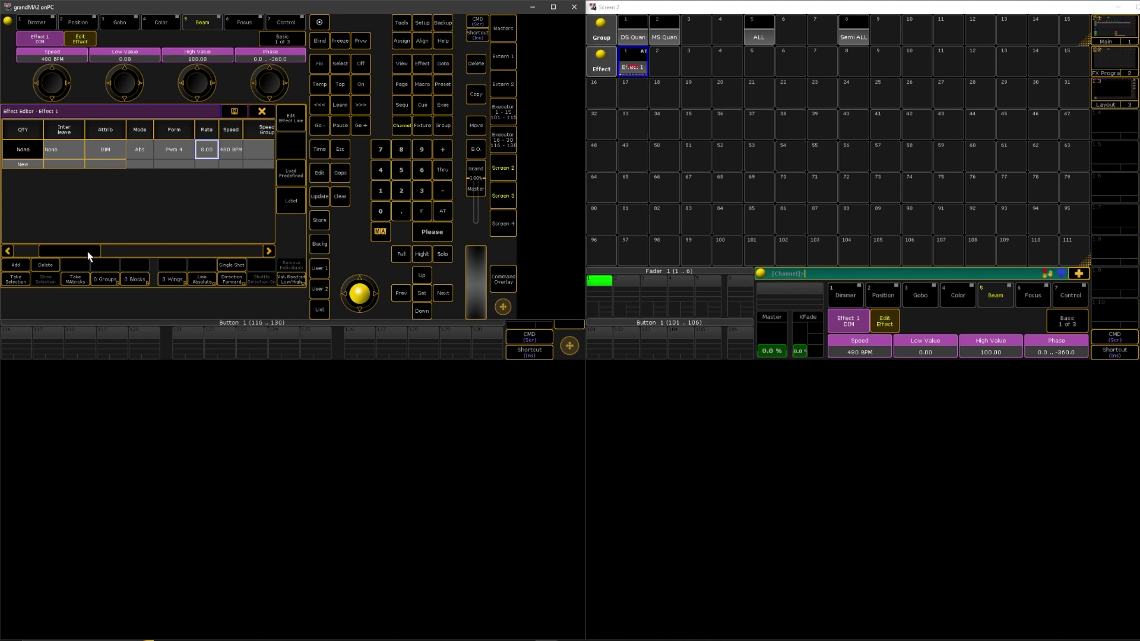
left_click_drag(87, 252, 219, 236)
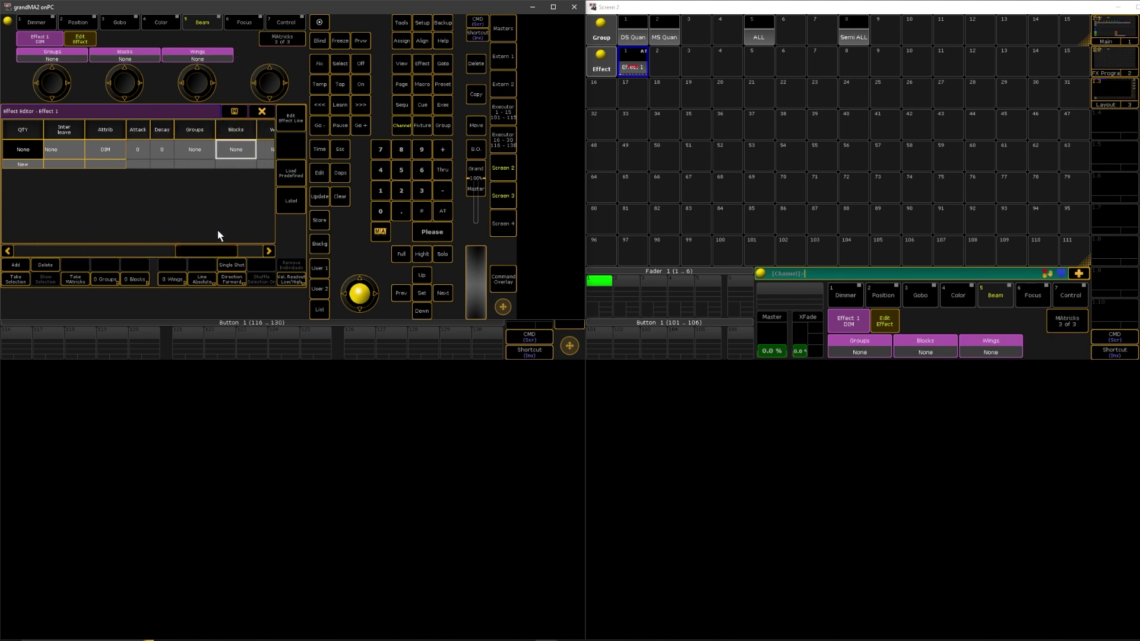
double_click(194, 148)
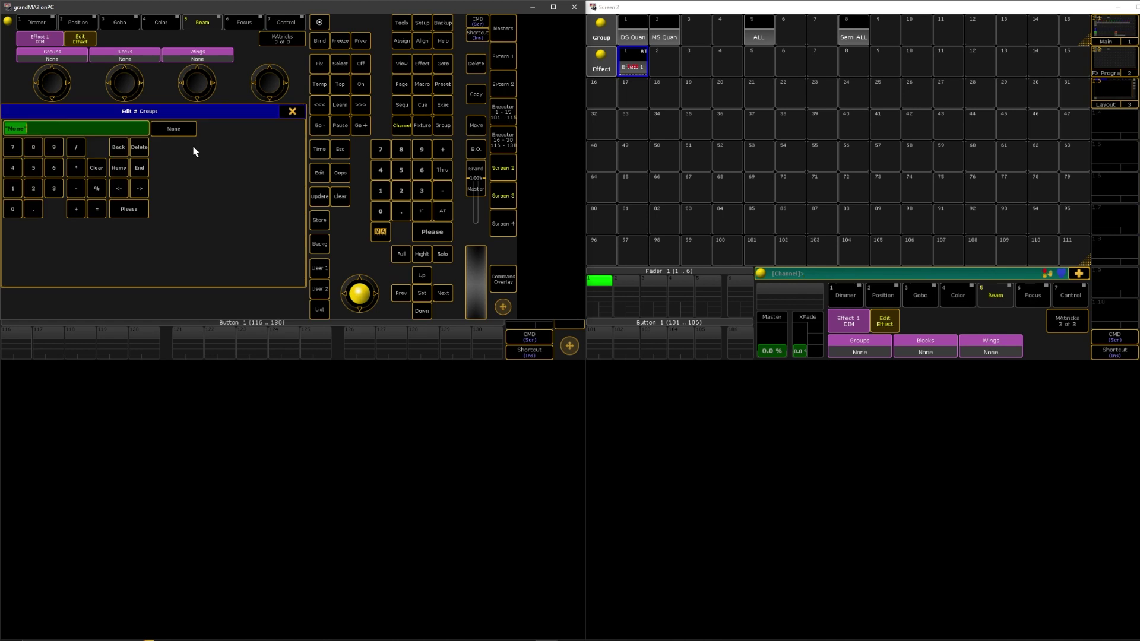
type("1")
key("Return")
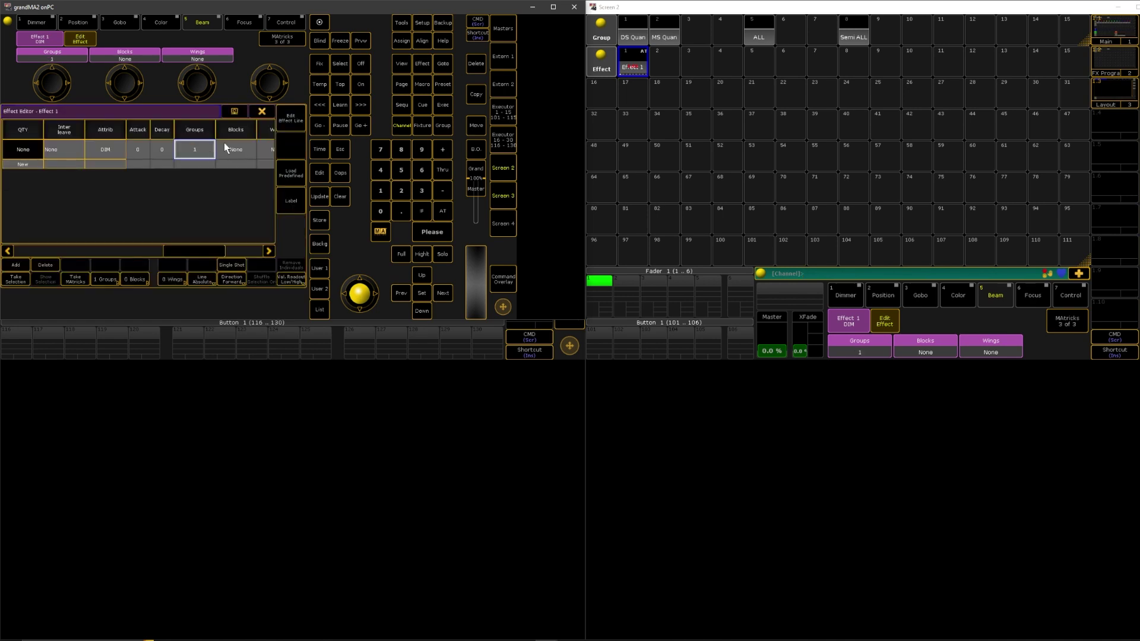
Step: Close the Effect Editor, select group ALL and run Effect 1, dimmers pulsing to 100
left_click(261, 111)
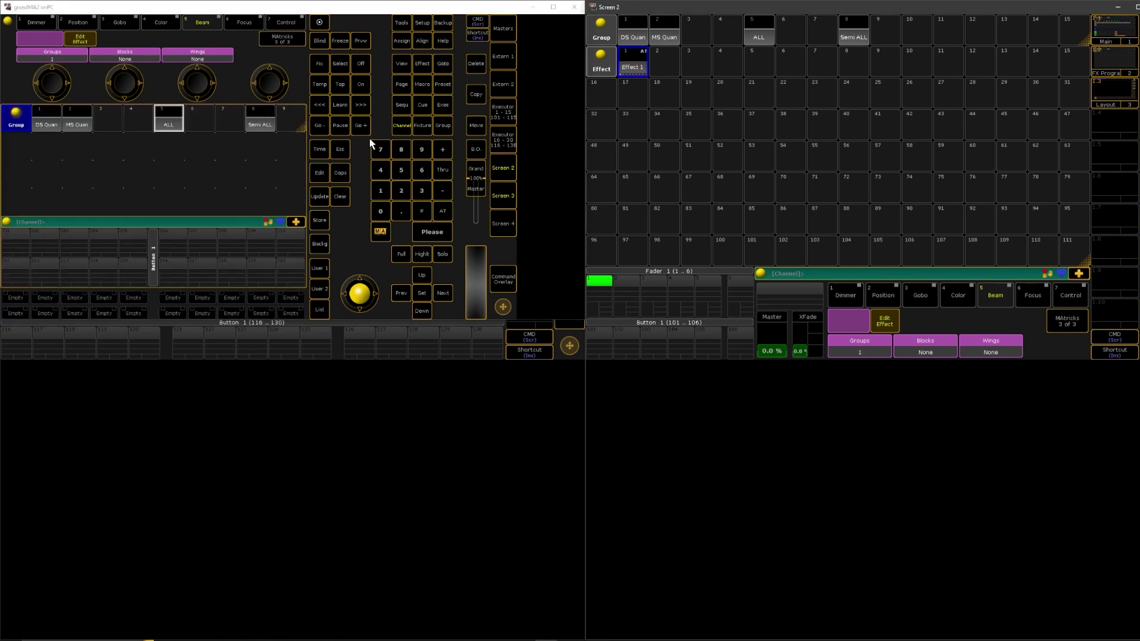
left_click(510, 194)
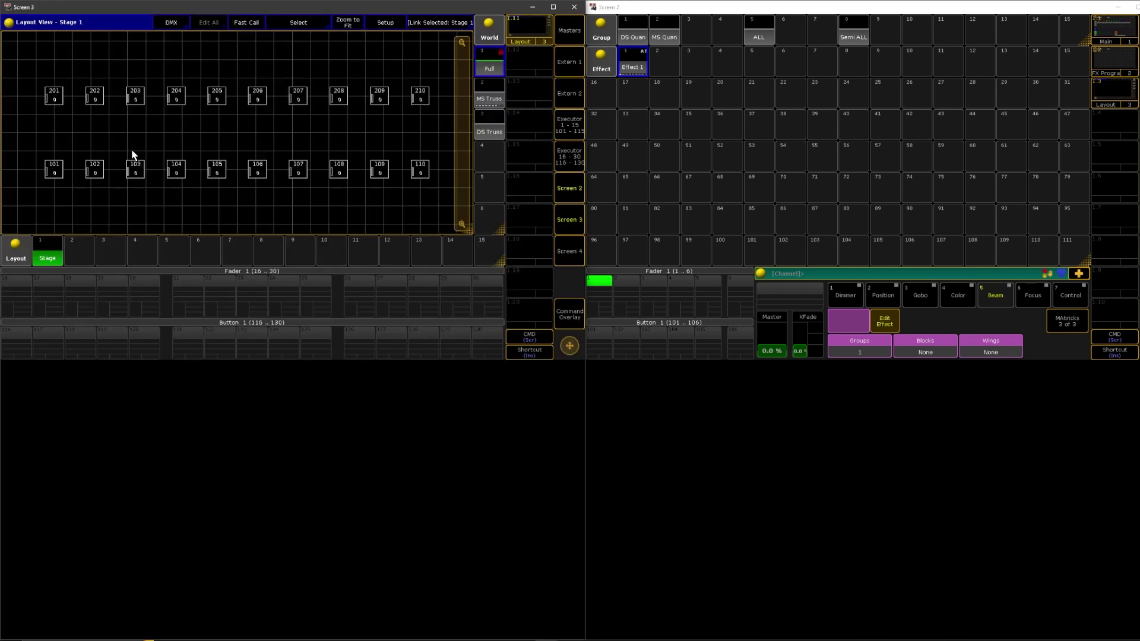
left_click(767, 34)
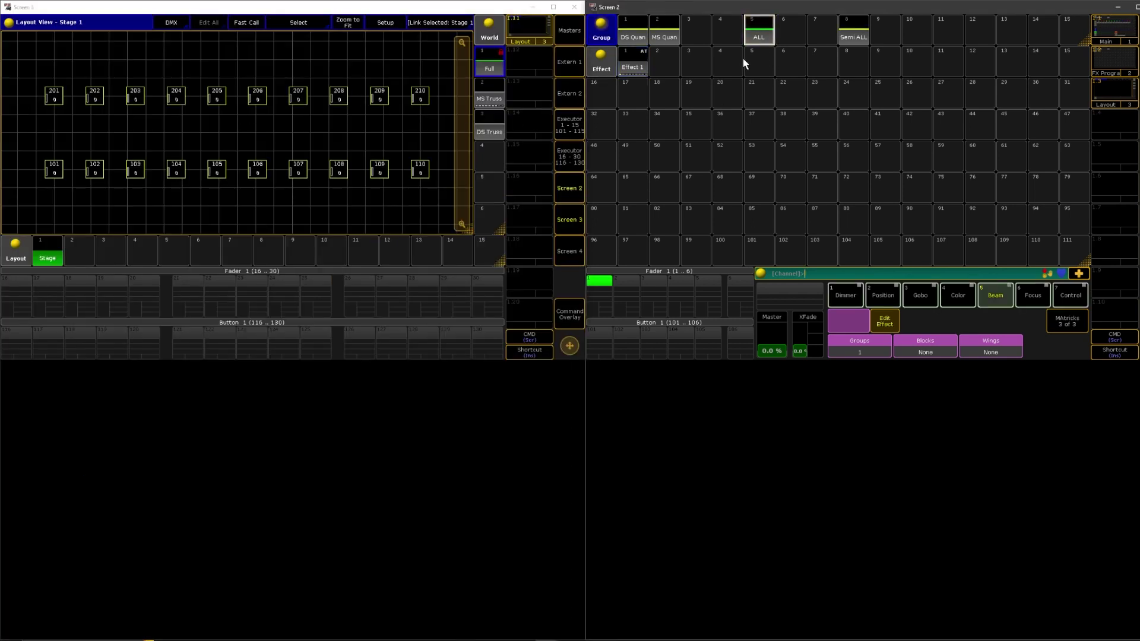
left_click(634, 69)
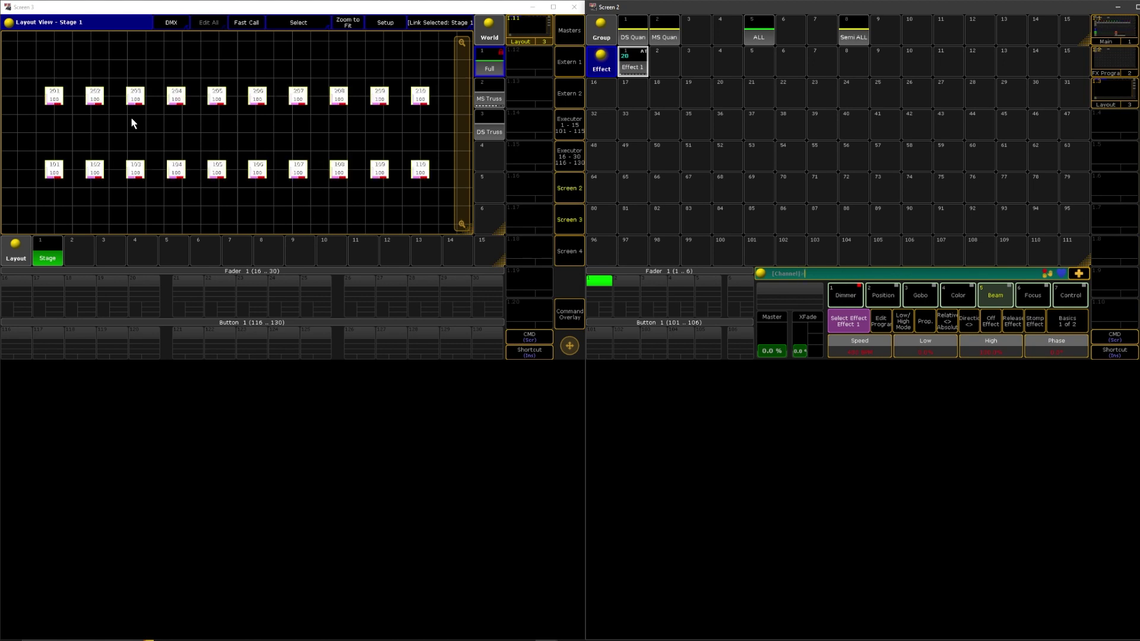
Step: Change Effect 1's Dimmer rate to 2 (120 BPM), then go back to the Stage 1 layout
left_click(633, 64)
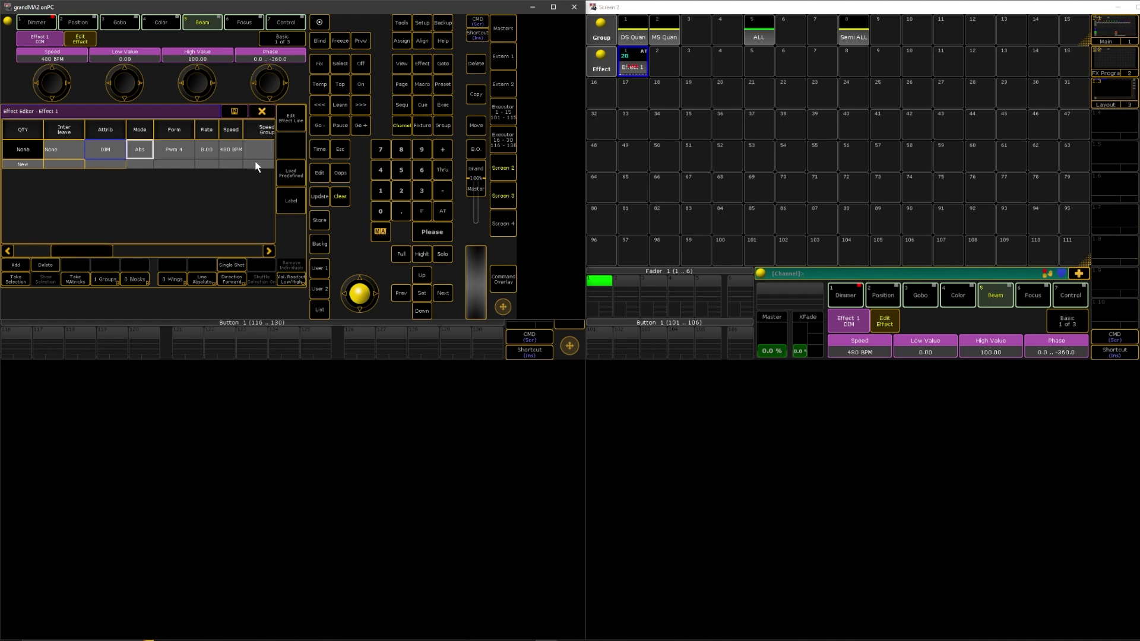
double_click(207, 149)
type("2")
key("Return")
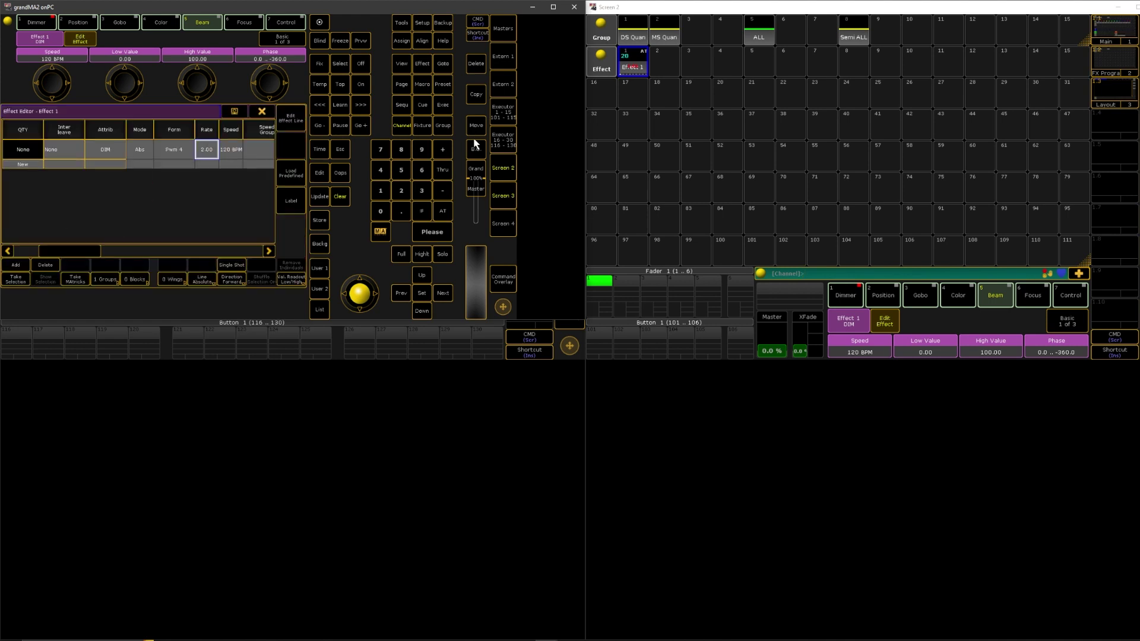
left_click(503, 196)
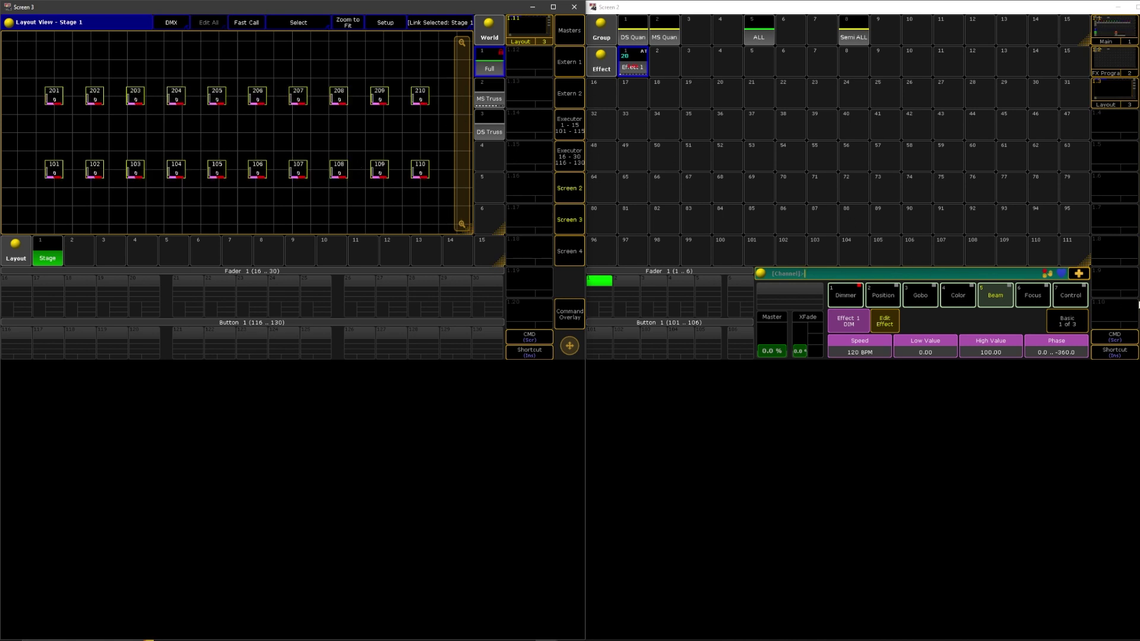
Step: Clear the programmer and label Effect 1 'Full Rig Strobe'
left_click(1079, 274)
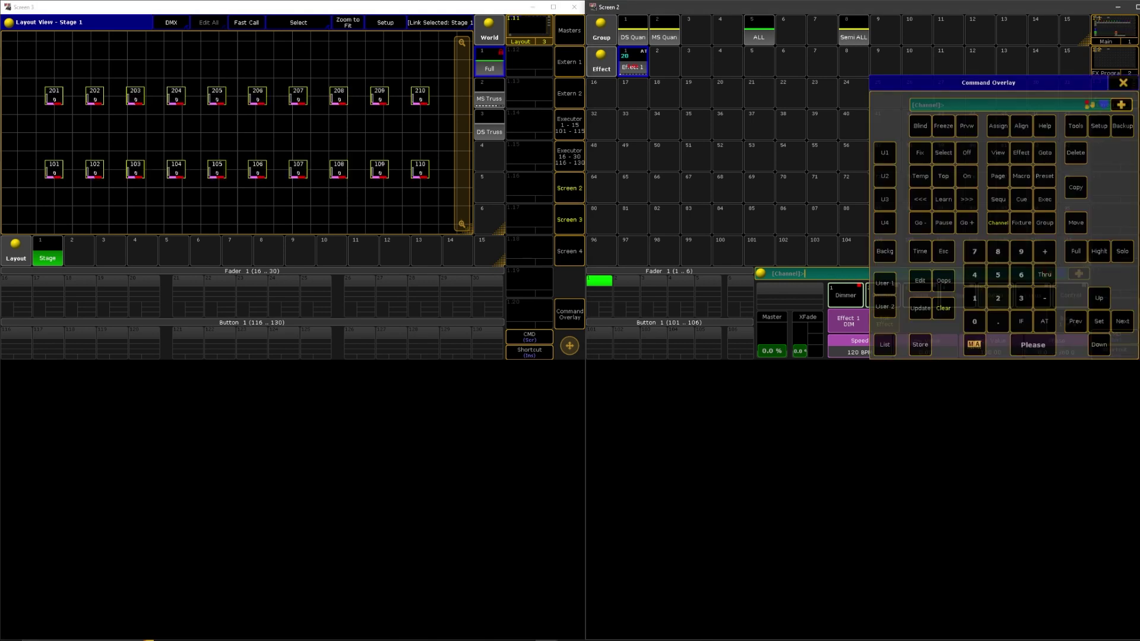
left_click(946, 313)
left_click(1123, 83)
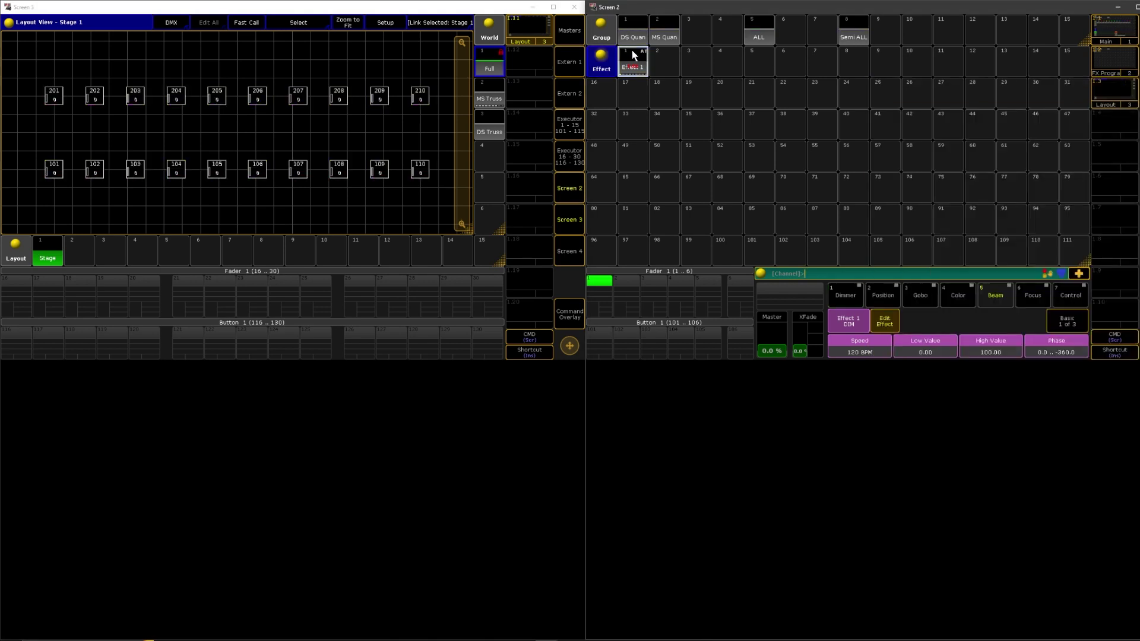
key("l")
left_click(634, 60)
type("Full")
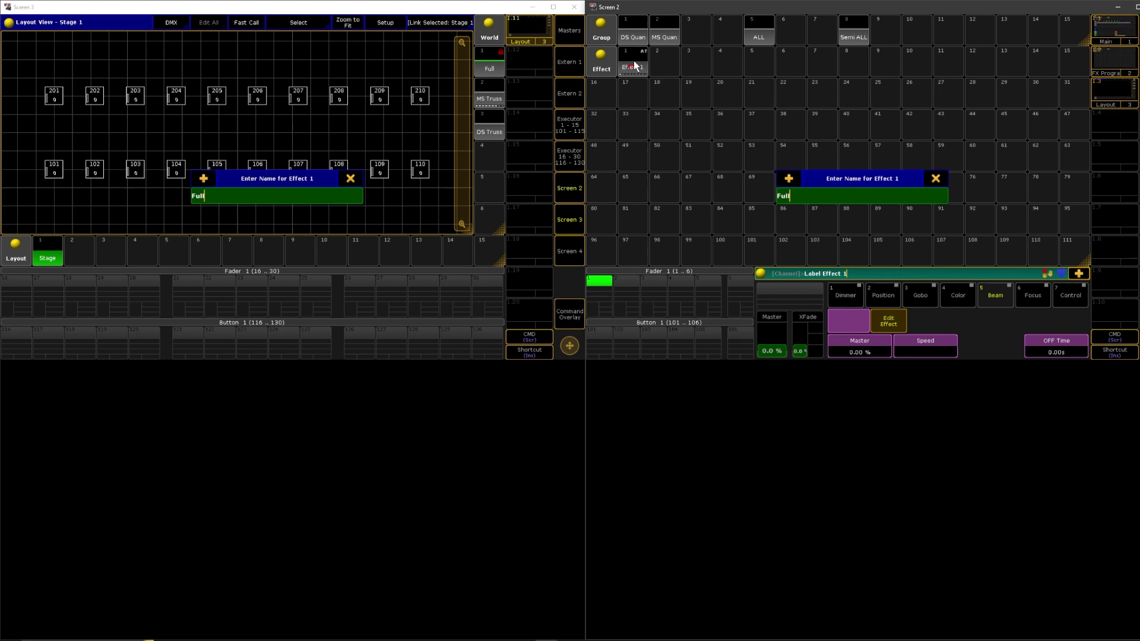
type(" Rig Strobe")
key("Return")
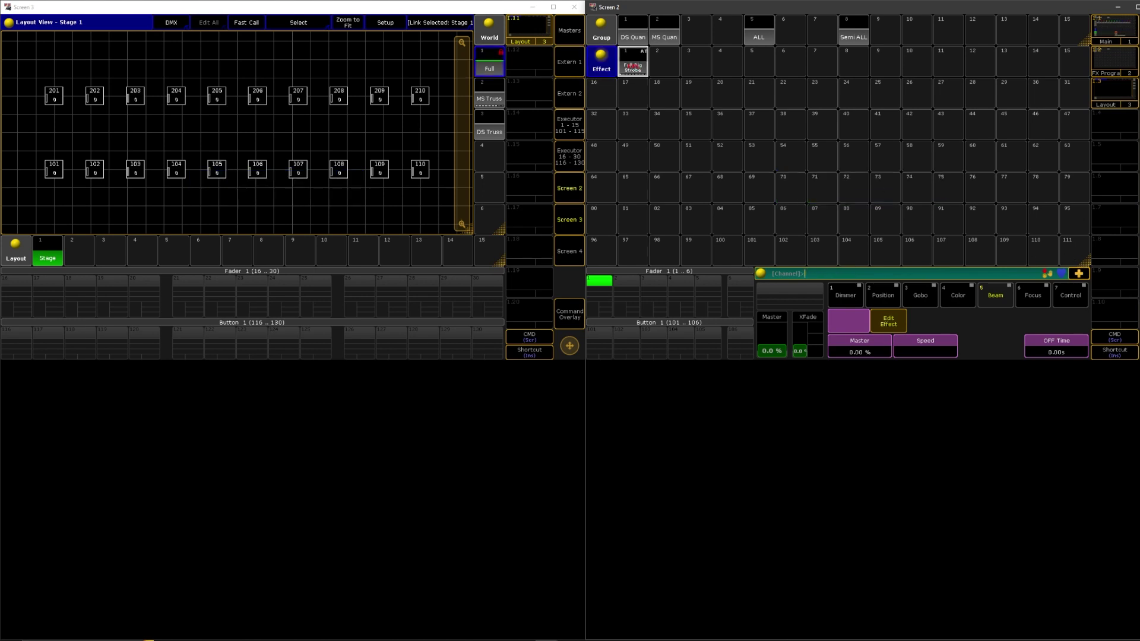
left_click(1079, 273)
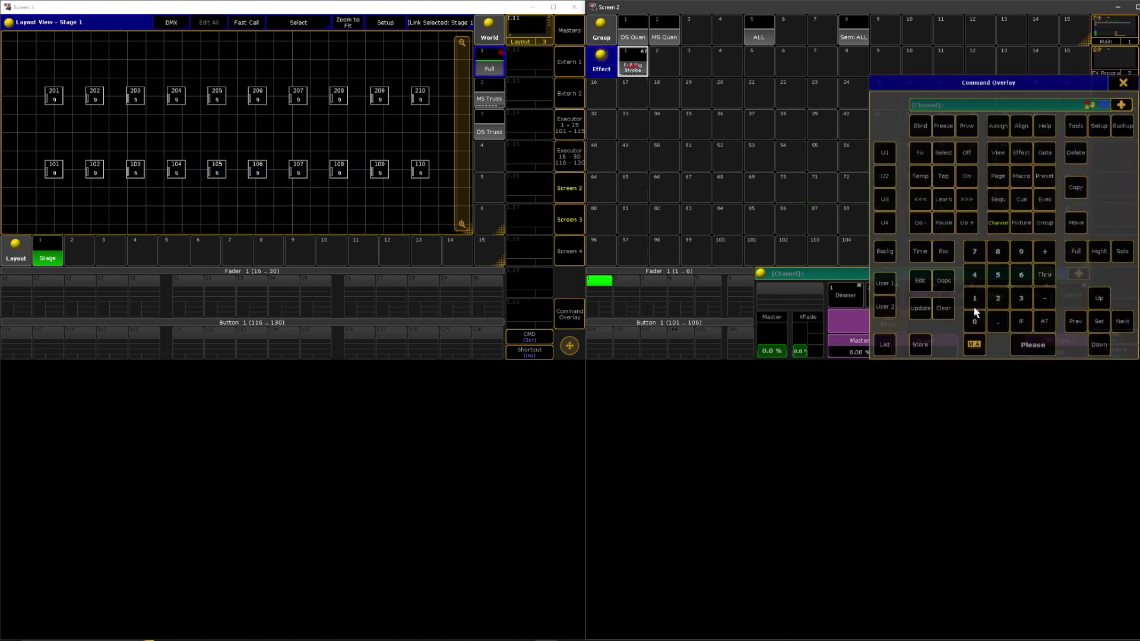
Step: Create Effect 2 in pool slot 2 and add a Dimmer line
left_click(1121, 82)
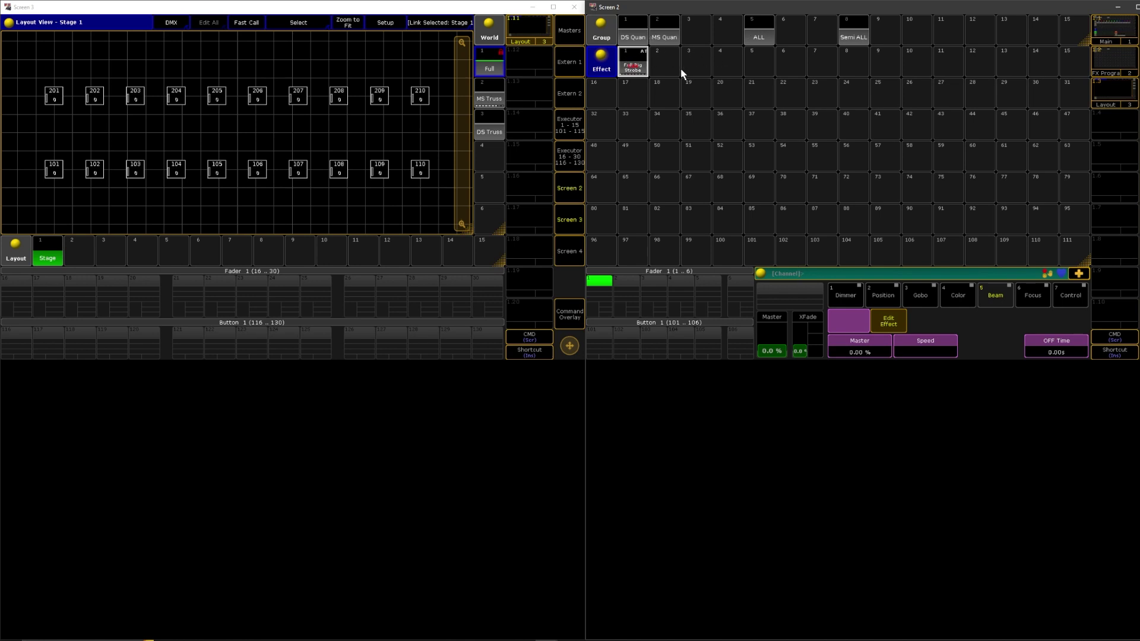
left_click(665, 64)
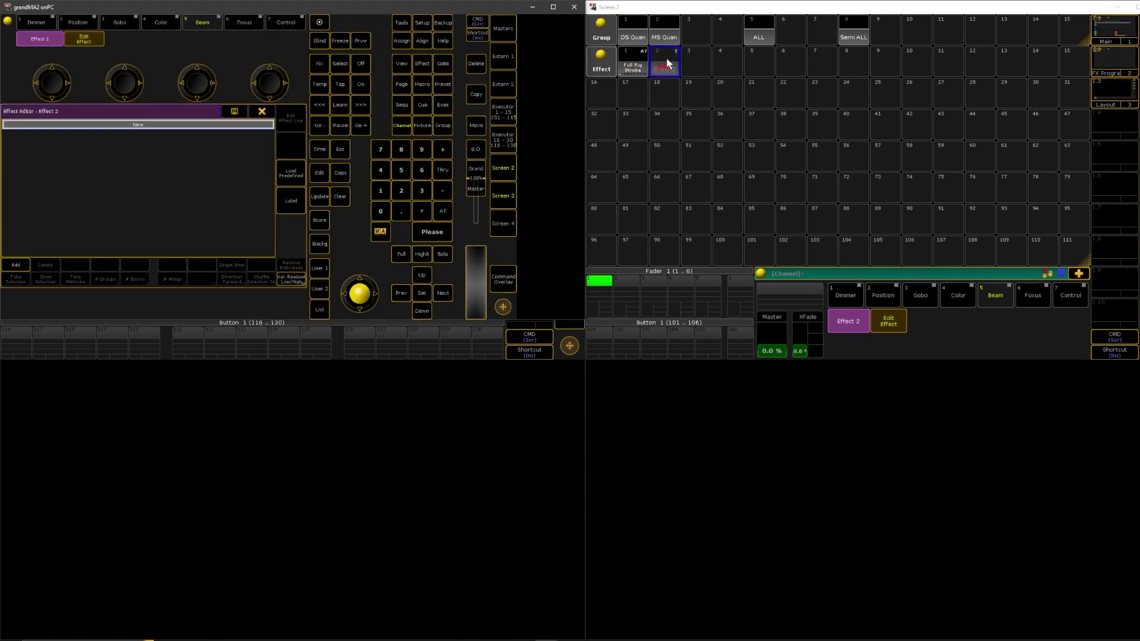
left_click(14, 265)
left_click(34, 124)
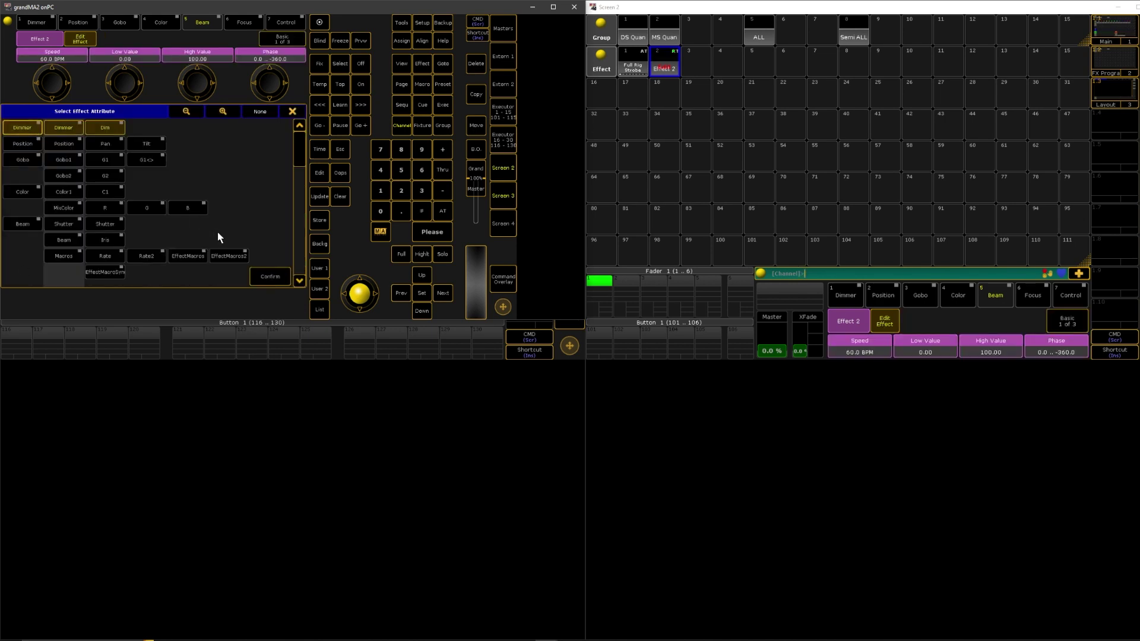
left_click(268, 275)
Step: Set Effect 2's Dimmer line to the Random 3 form at rate 5 (300 BPM)
left_click(176, 148)
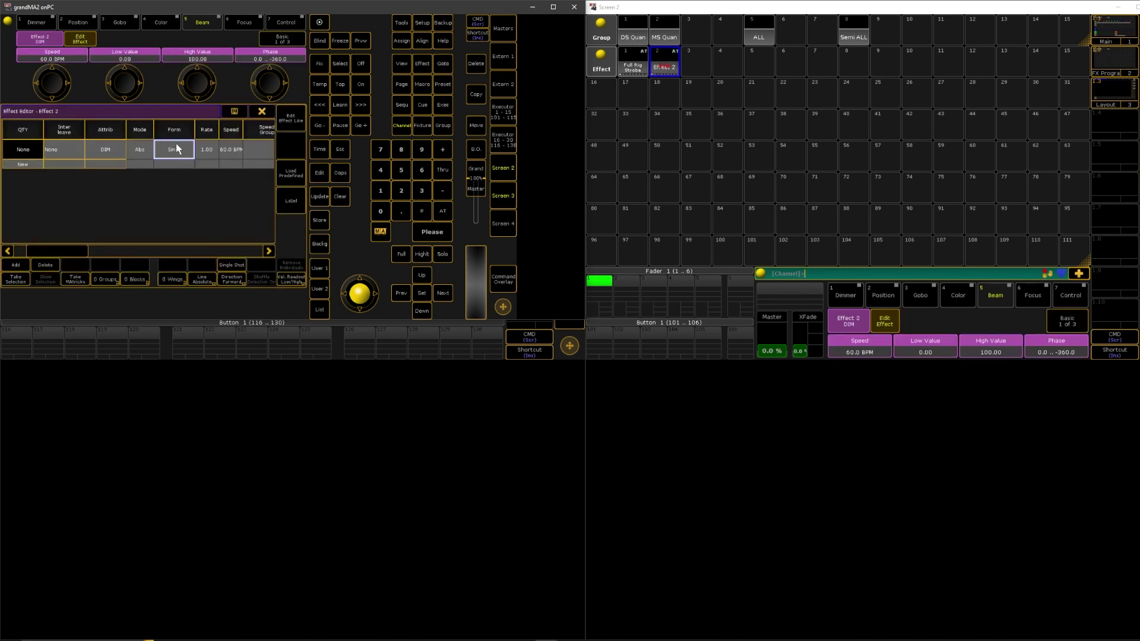
left_click(176, 147)
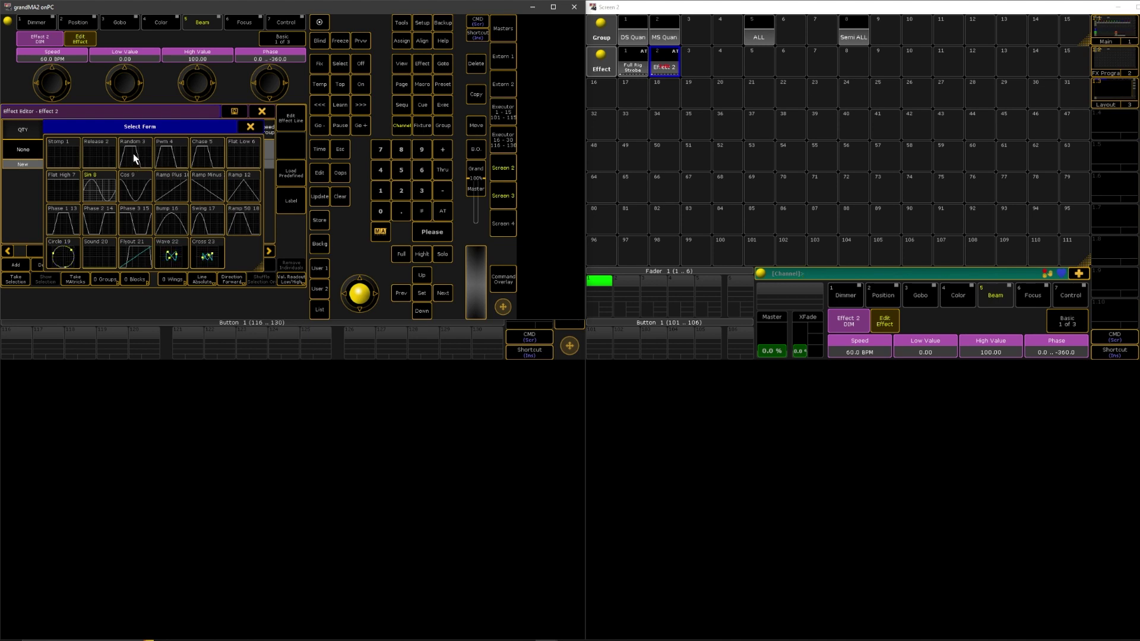
left_click(134, 157)
double_click(202, 148)
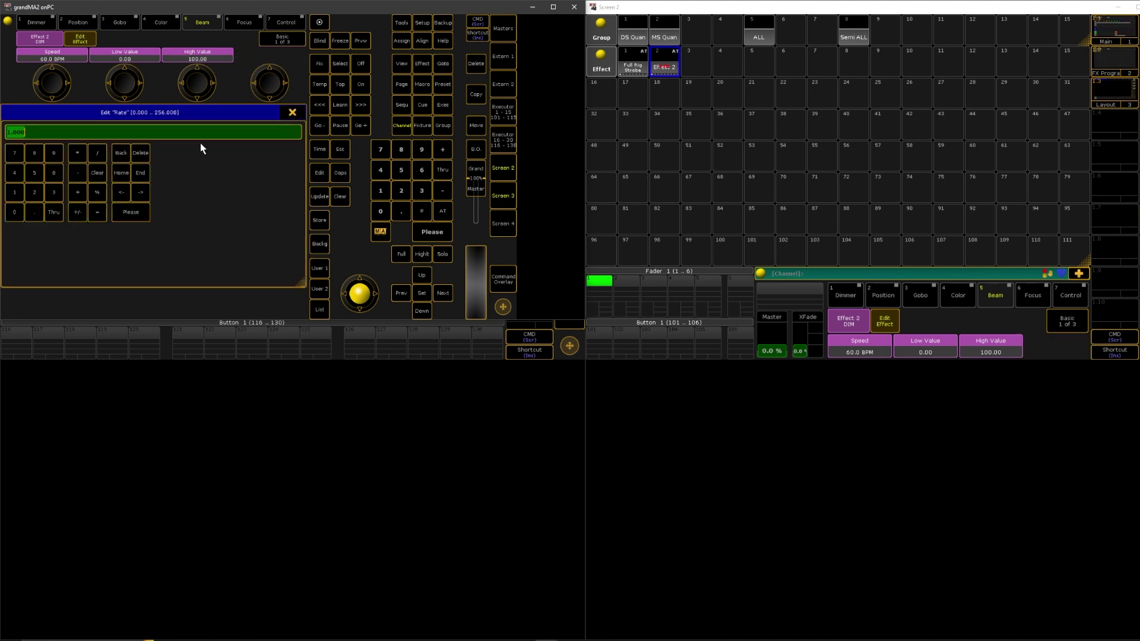
type("5")
key("Return")
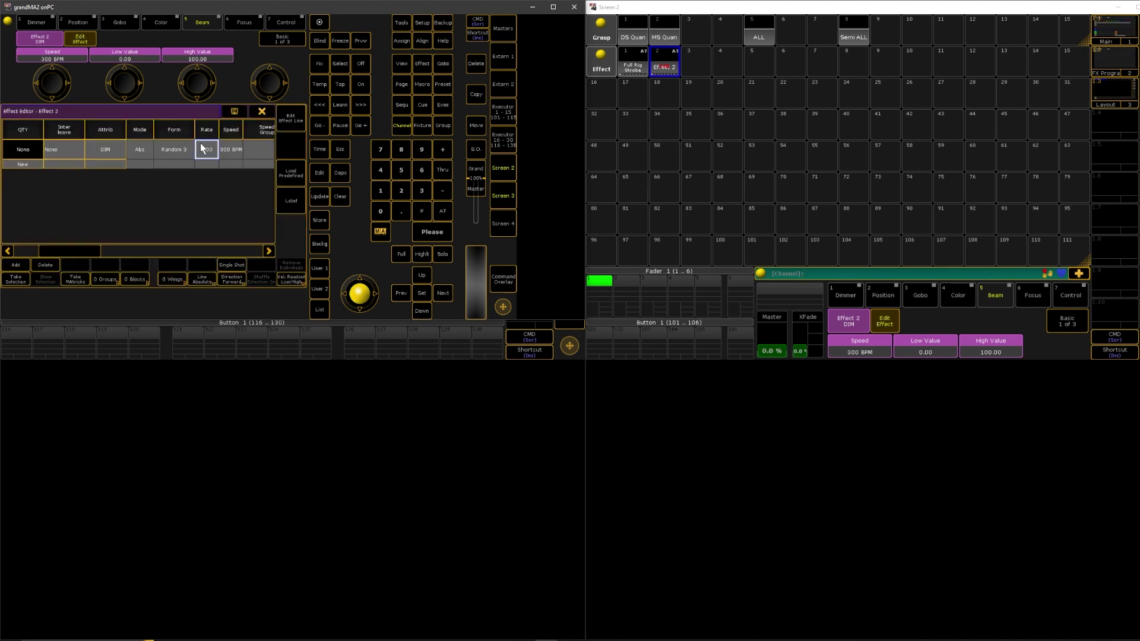
left_click_drag(81, 248, 118, 228)
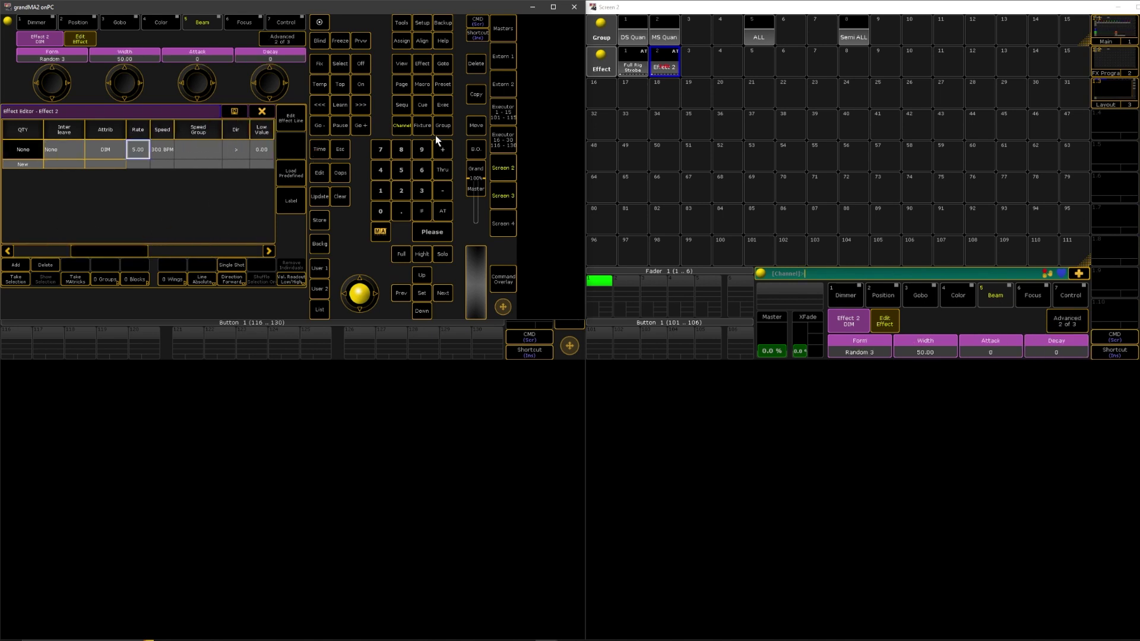
Step: Select all fixtures in the Stage 1 layout and run Effect 2, checking the beam shutter
left_click(500, 191)
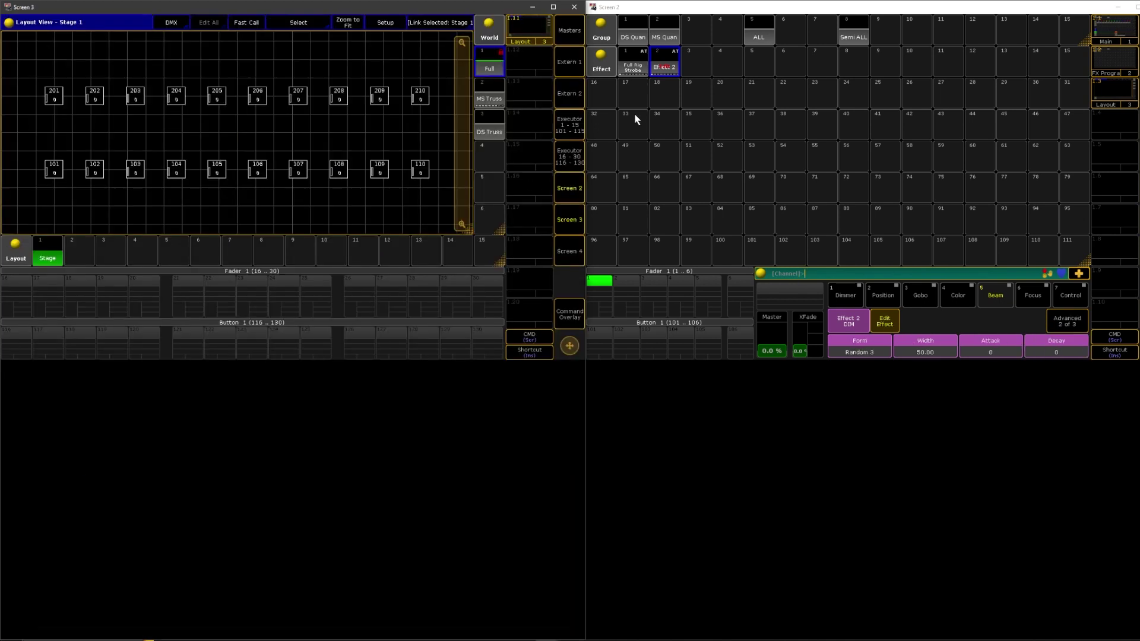
left_click(761, 36)
left_click(665, 67)
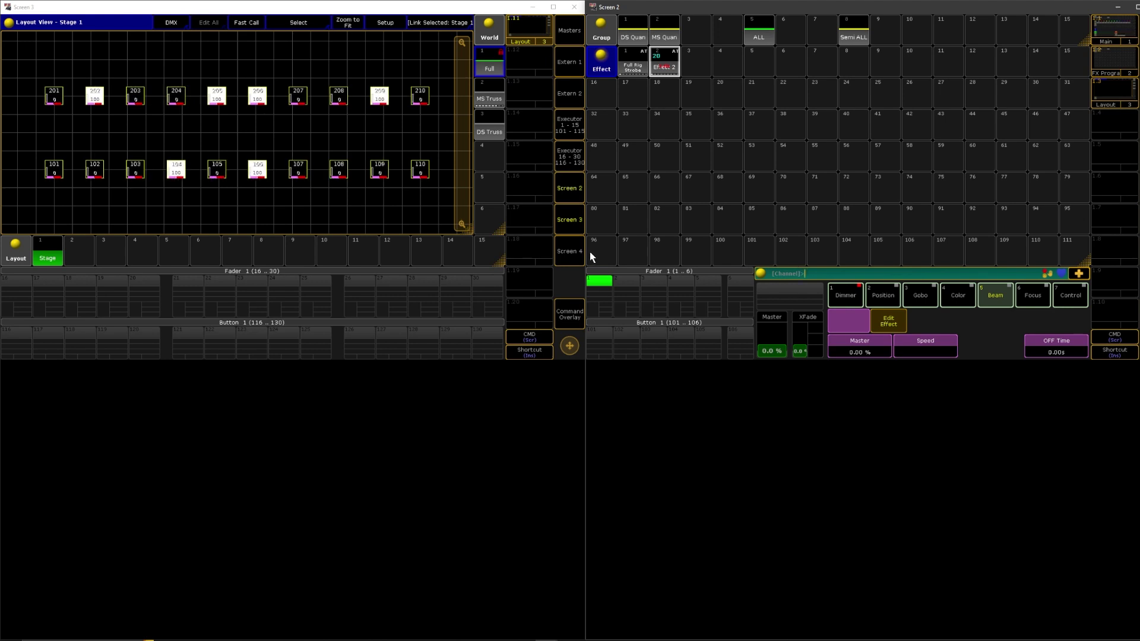
left_click(995, 295)
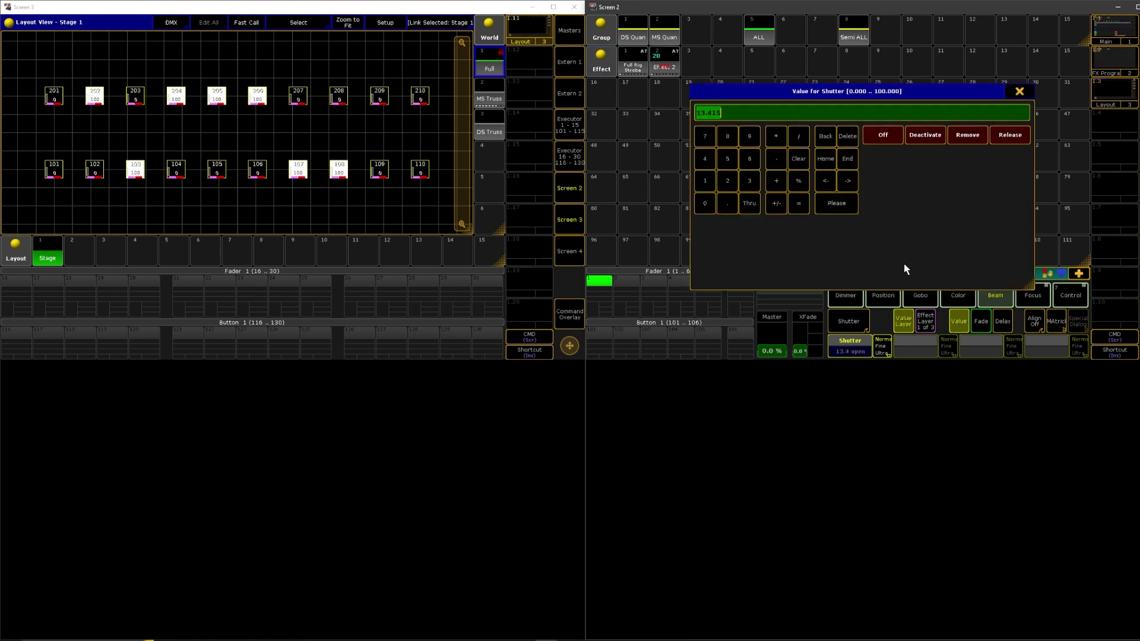
key("Return")
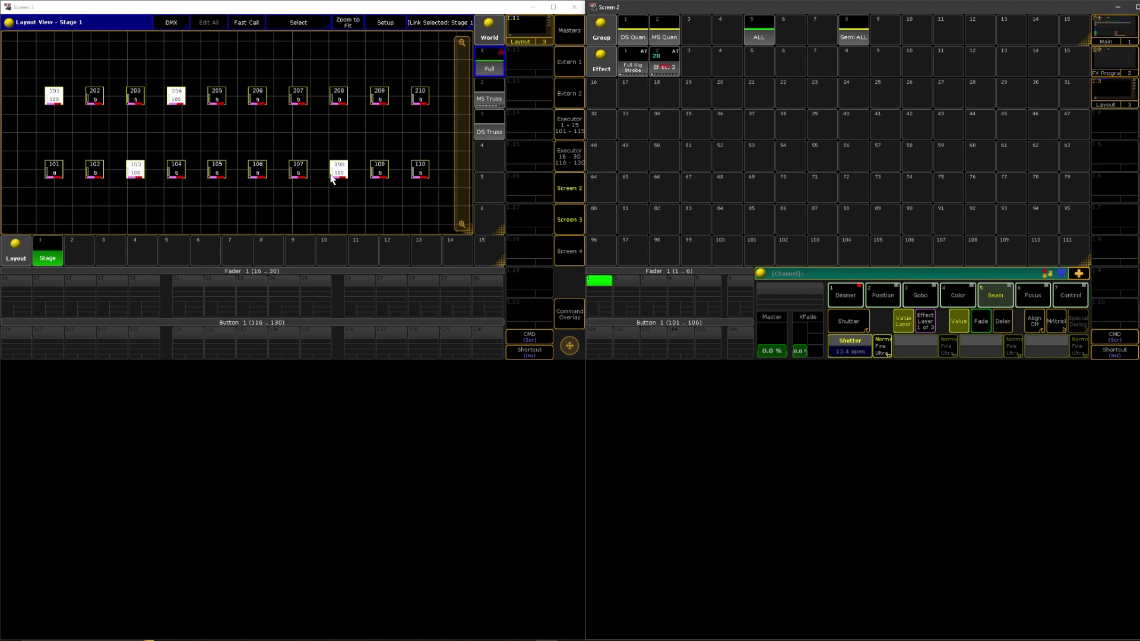
Step: Label Effect 2 'Random Strobe'
left_click(660, 69)
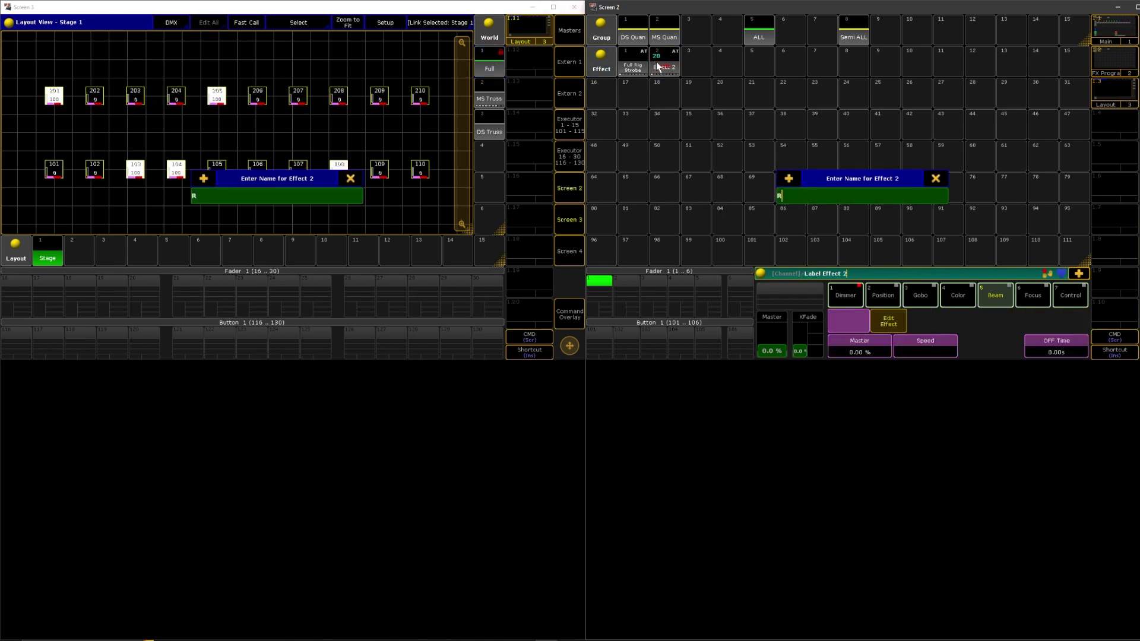
type("Random")
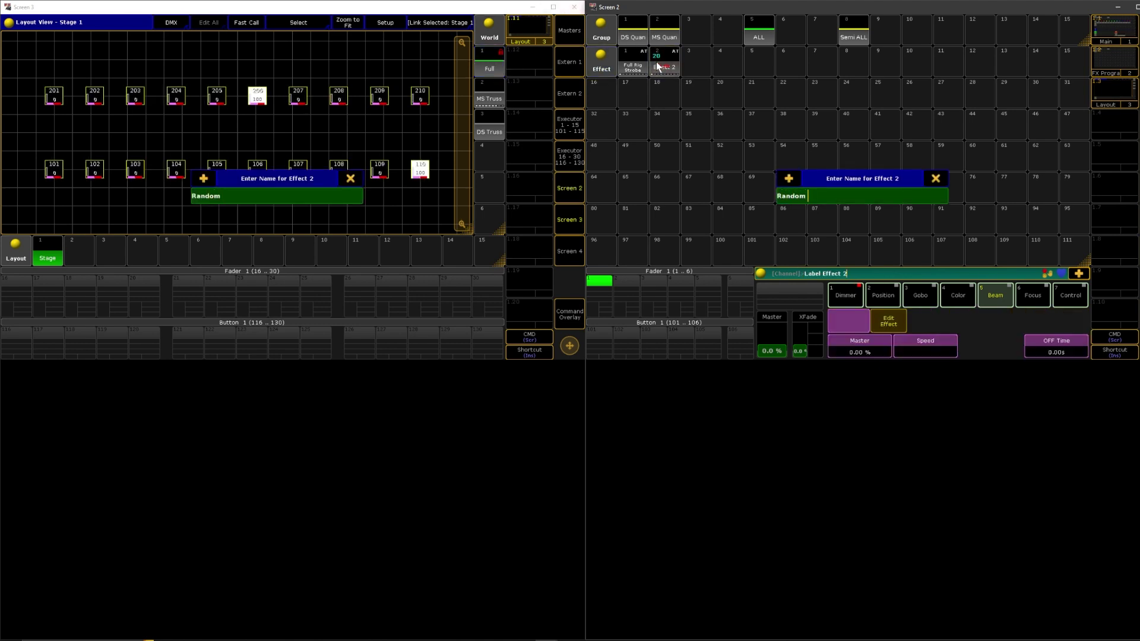
type(" Strobe")
key("Return")
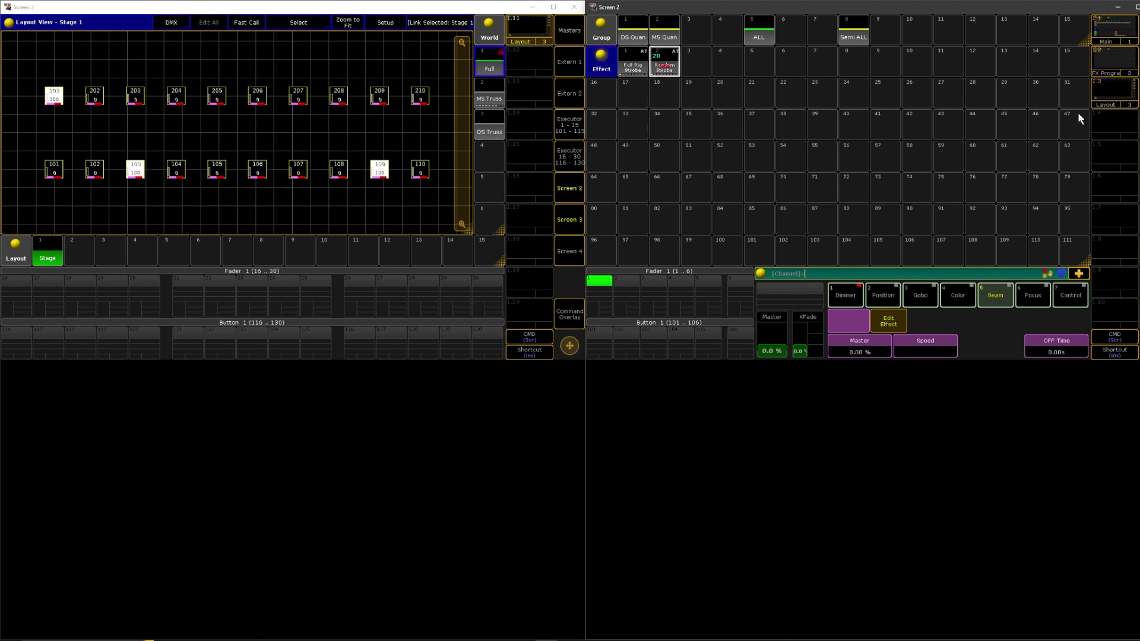
Step: Review the Backup menu without saving, then close it and the command overlay
left_click(1123, 128)
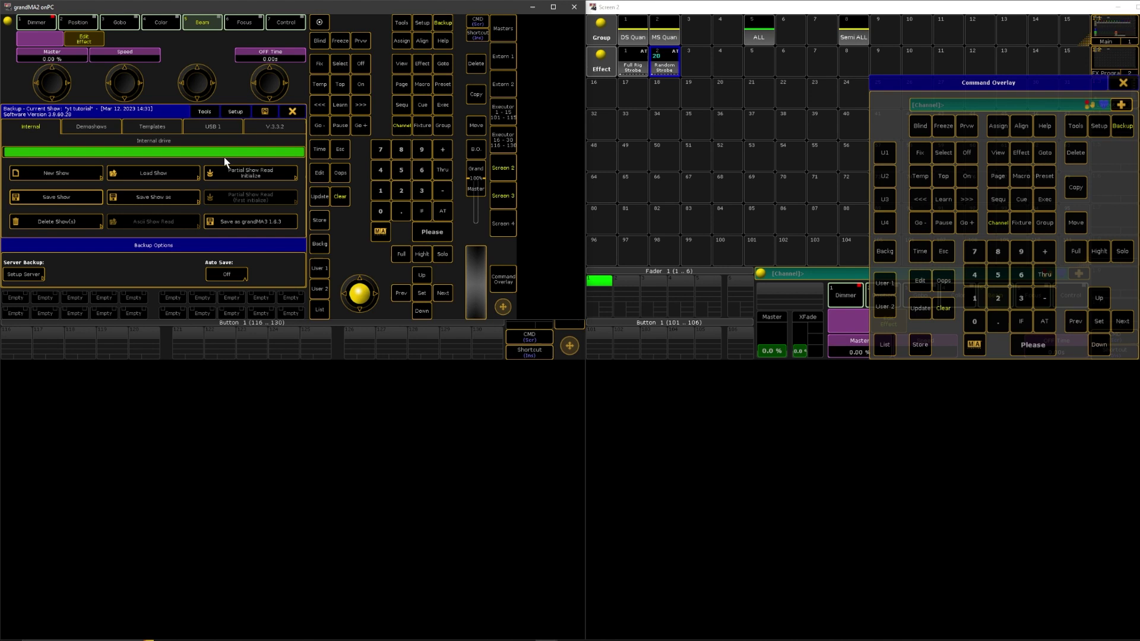
left_click(291, 112)
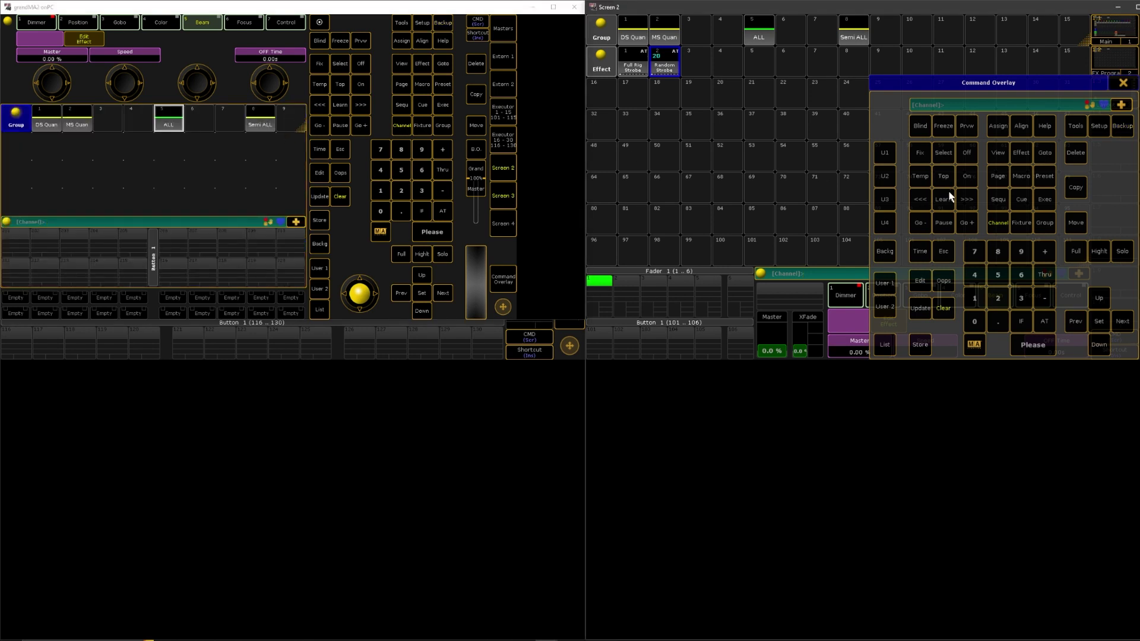
left_click(1123, 83)
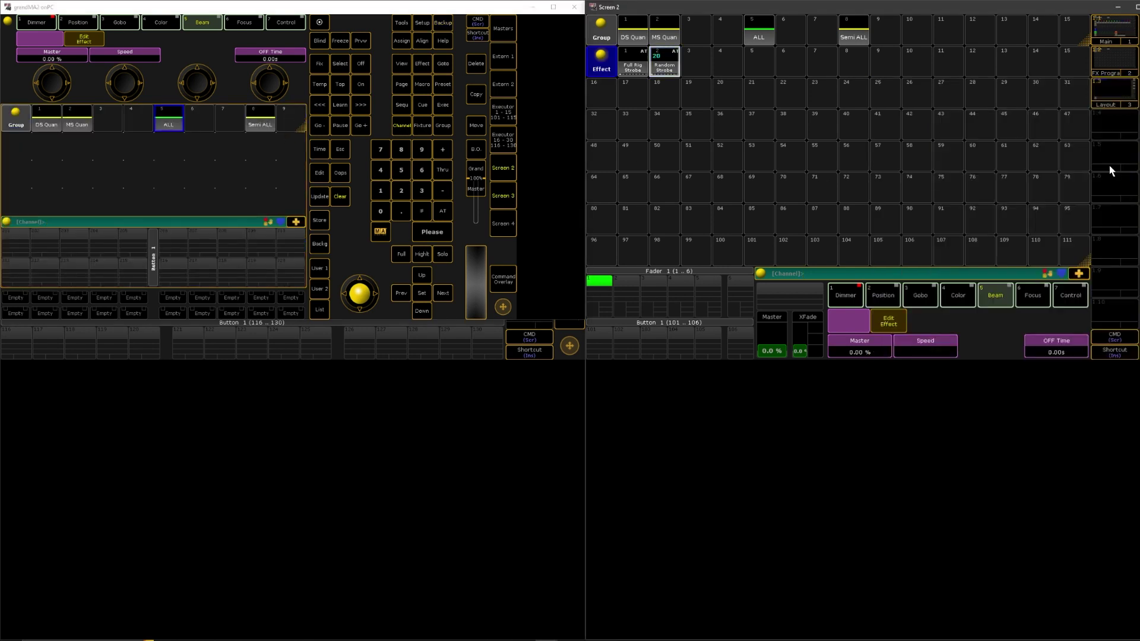